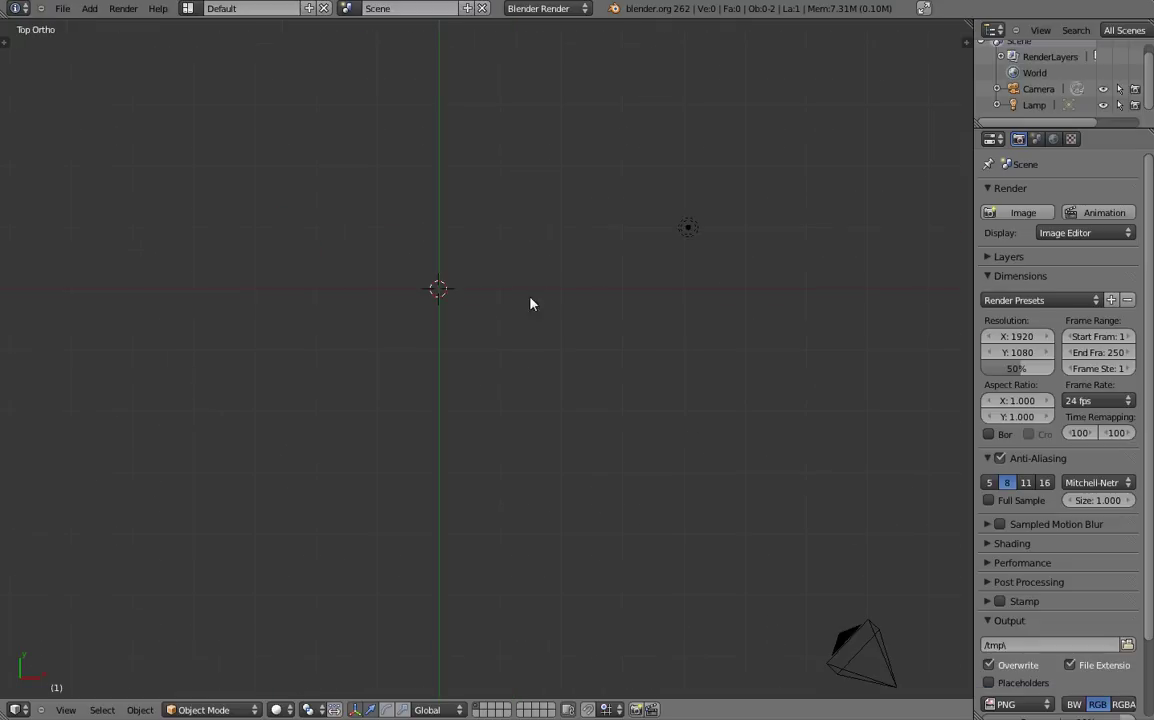
Turn the 3D view area into the Movie Clip Editor.
middle_click_drag(528, 302, 604, 380, "shift")
scroll(604, 380, "down", 1)
scroll(604, 380, "down", 3)
left_click(15, 709)
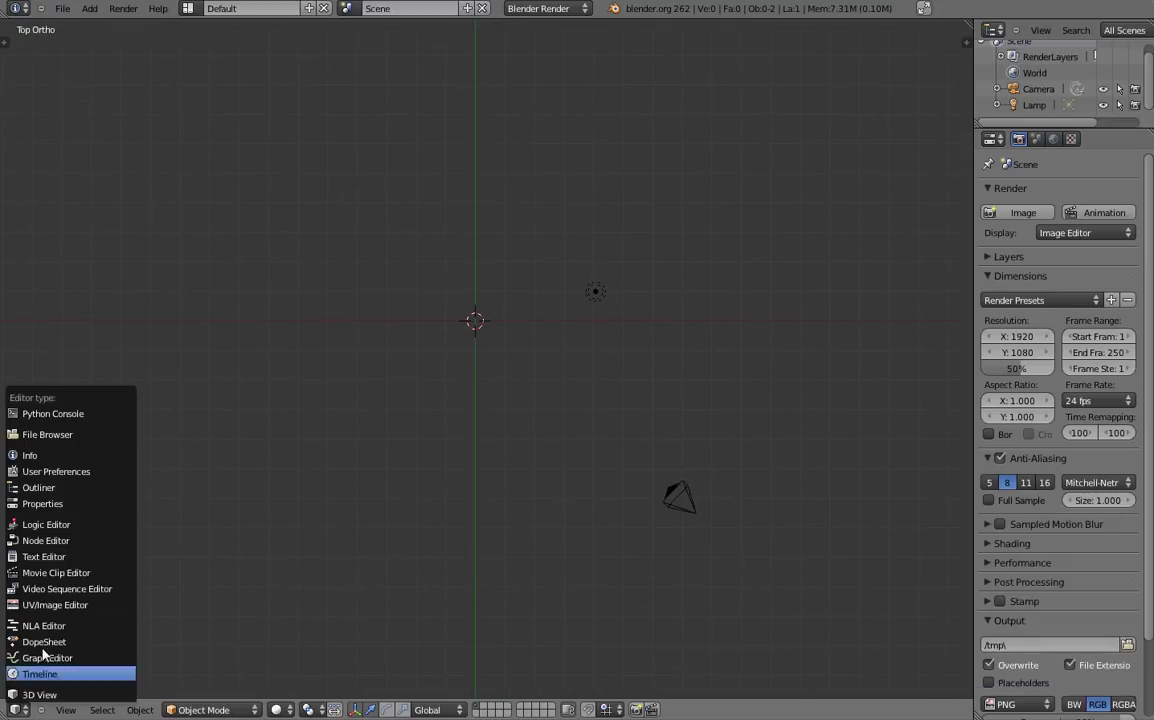
left_click(68, 573)
Load hcw_blaster_walk.0000.png from the Footage folder as the clip.
left_click(165, 709)
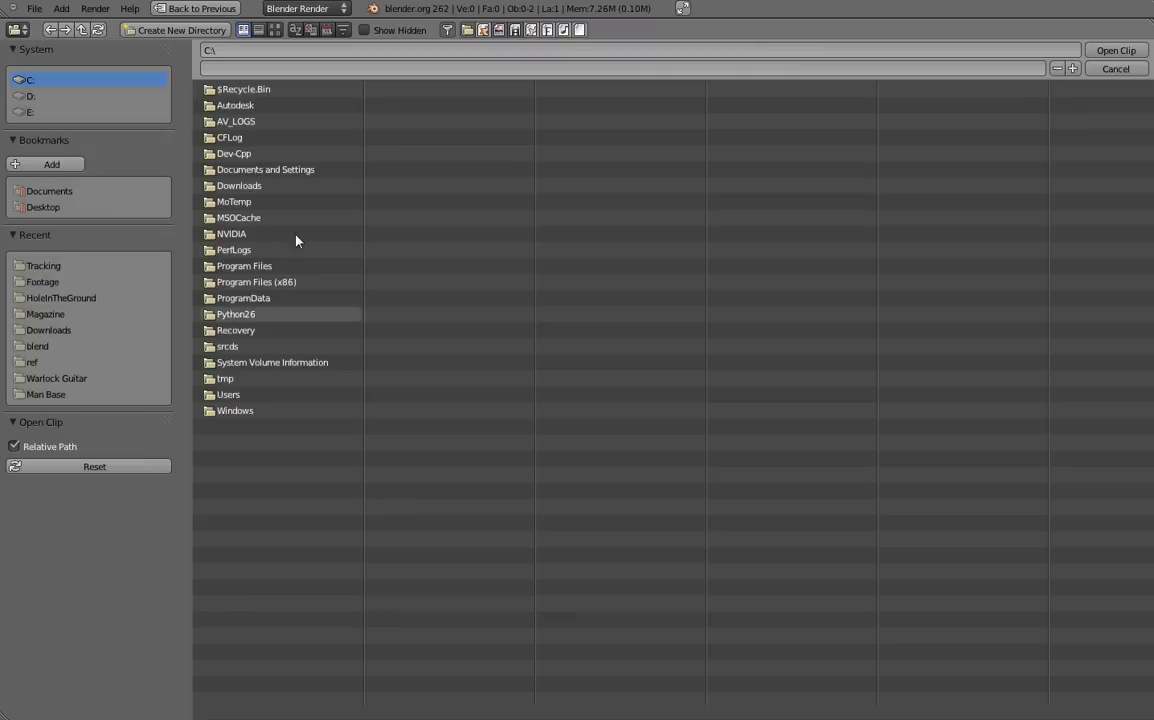
left_click(45, 266)
left_click(300, 105)
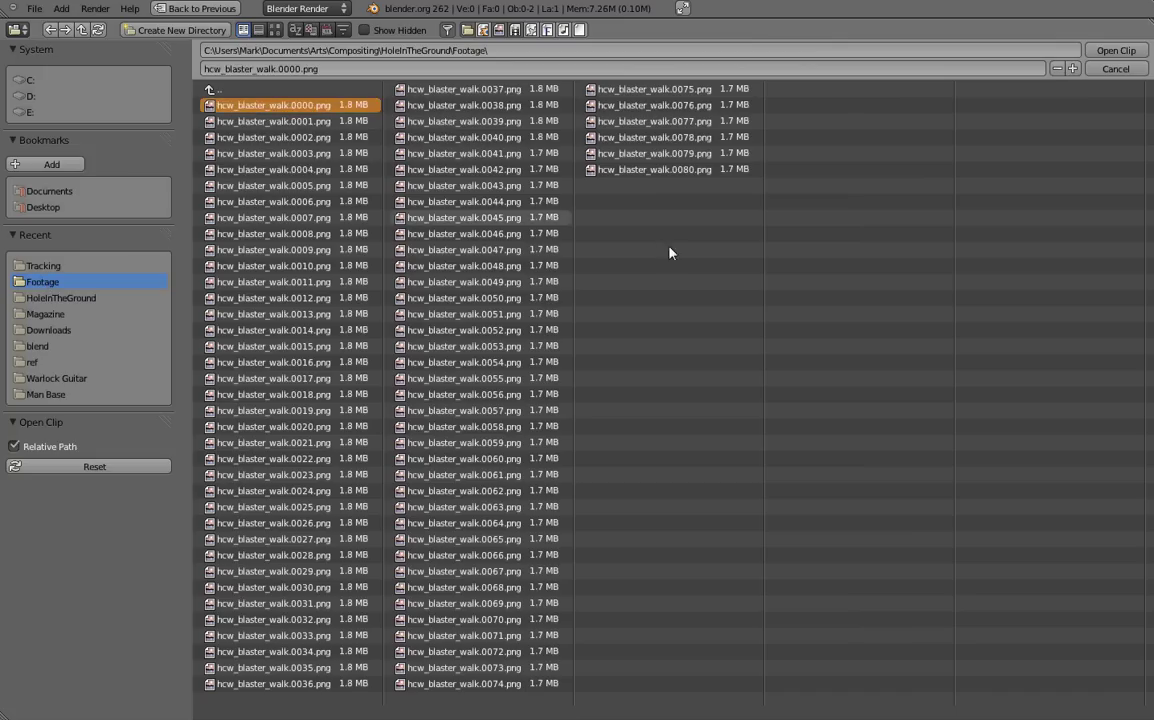
left_click(1115, 50)
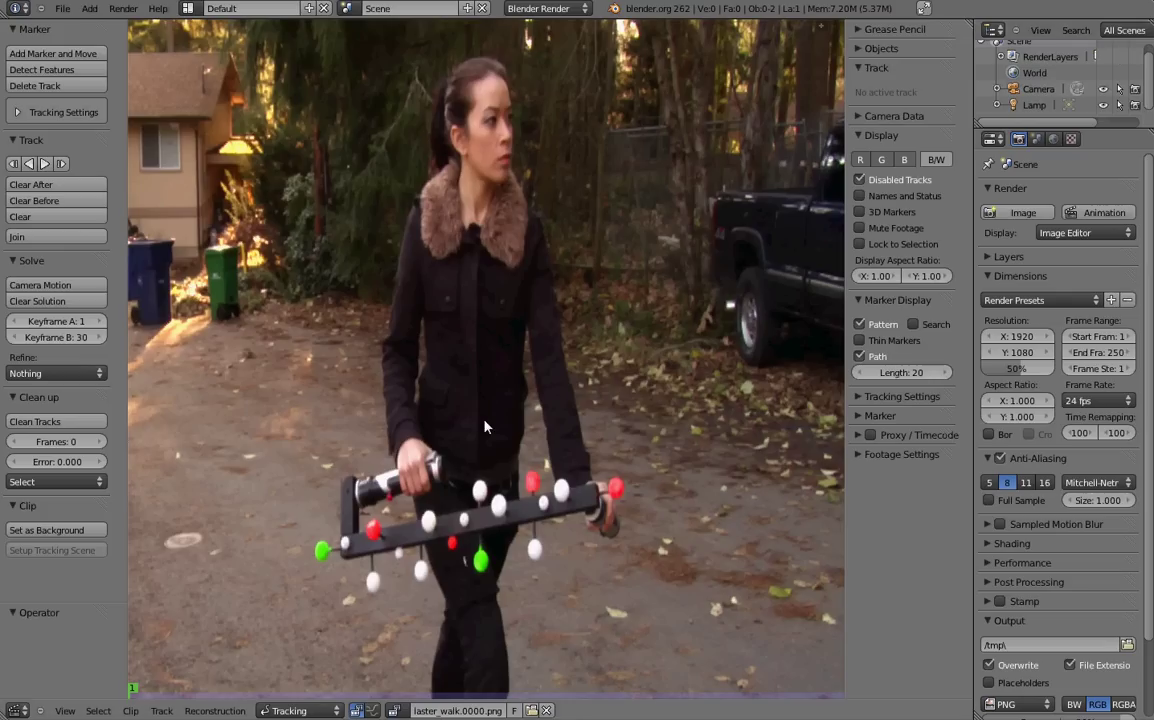
scroll(484, 427, "down", 5)
scroll(484, 427, "up", 5)
scroll(603, 536, "down", 3)
scroll(586, 544, "down", 4)
scroll(586, 544, "up", 5)
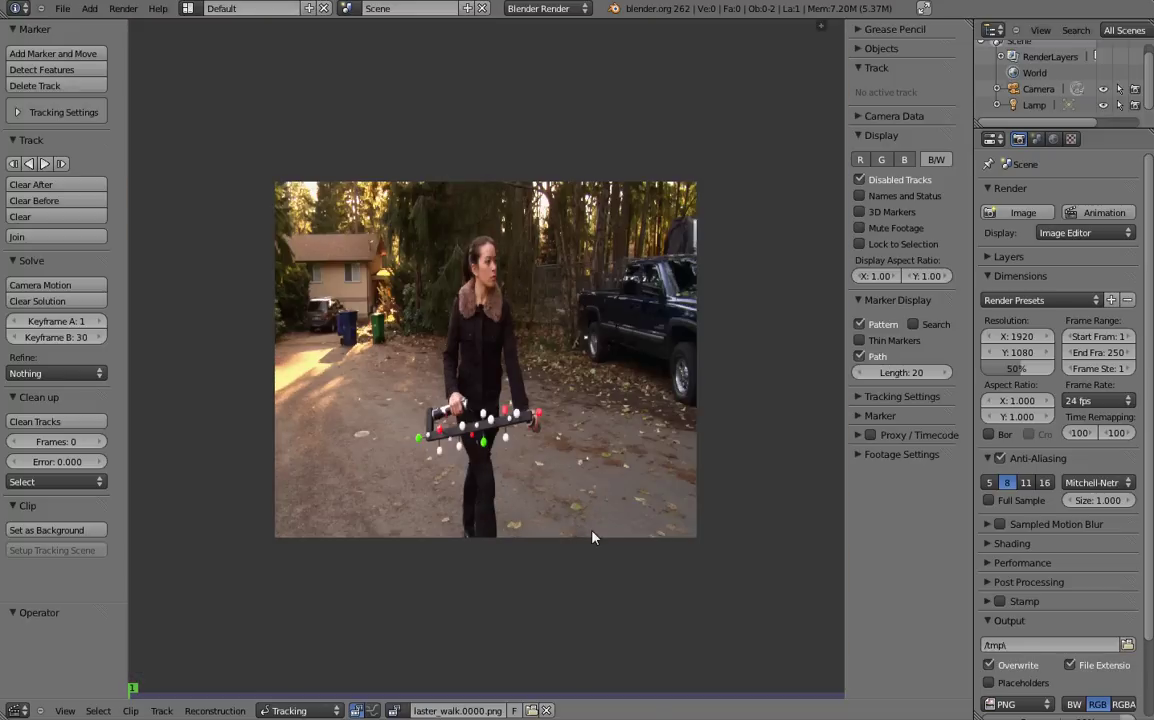
scroll(592, 537, "up", 3)
scroll(592, 537, "down", 3)
scroll(373, 446, "up", 3)
scroll(397, 425, "down", 3)
scroll(500, 433, "up", 5)
scroll(460, 384, "down", 5)
scroll(450, 386, "down", 1)
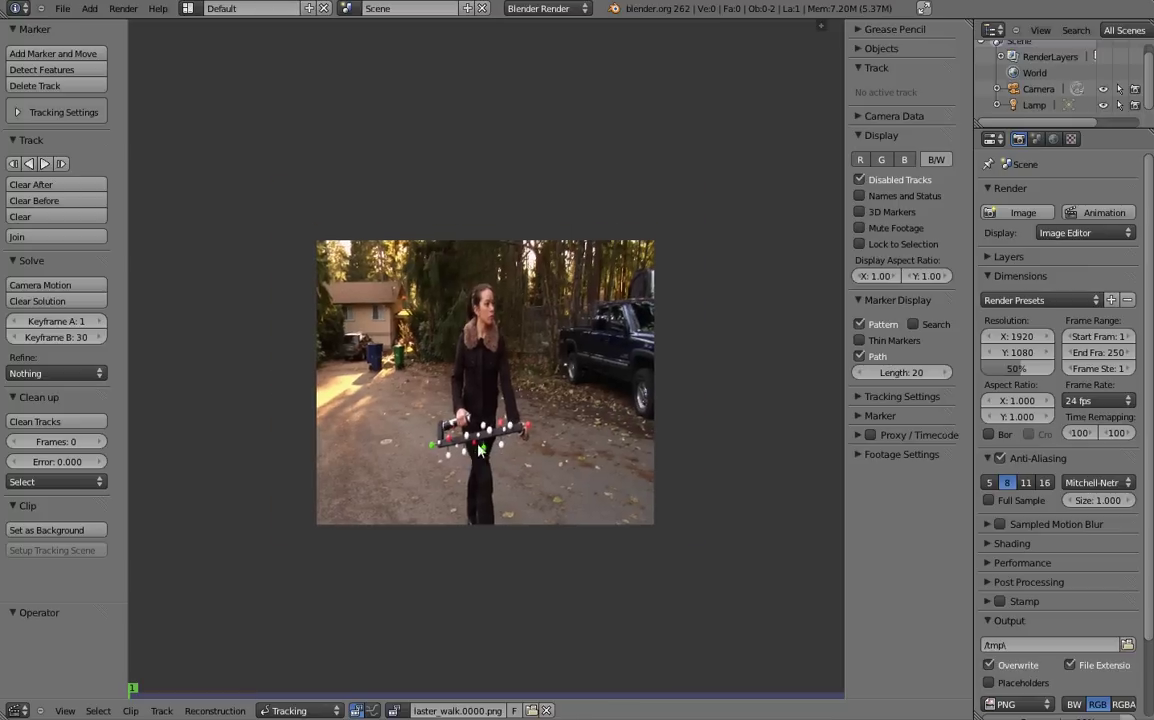
scroll(393, 377, "up", 2)
scroll(393, 377, "down", 2)
scroll(374, 353, "up", 1)
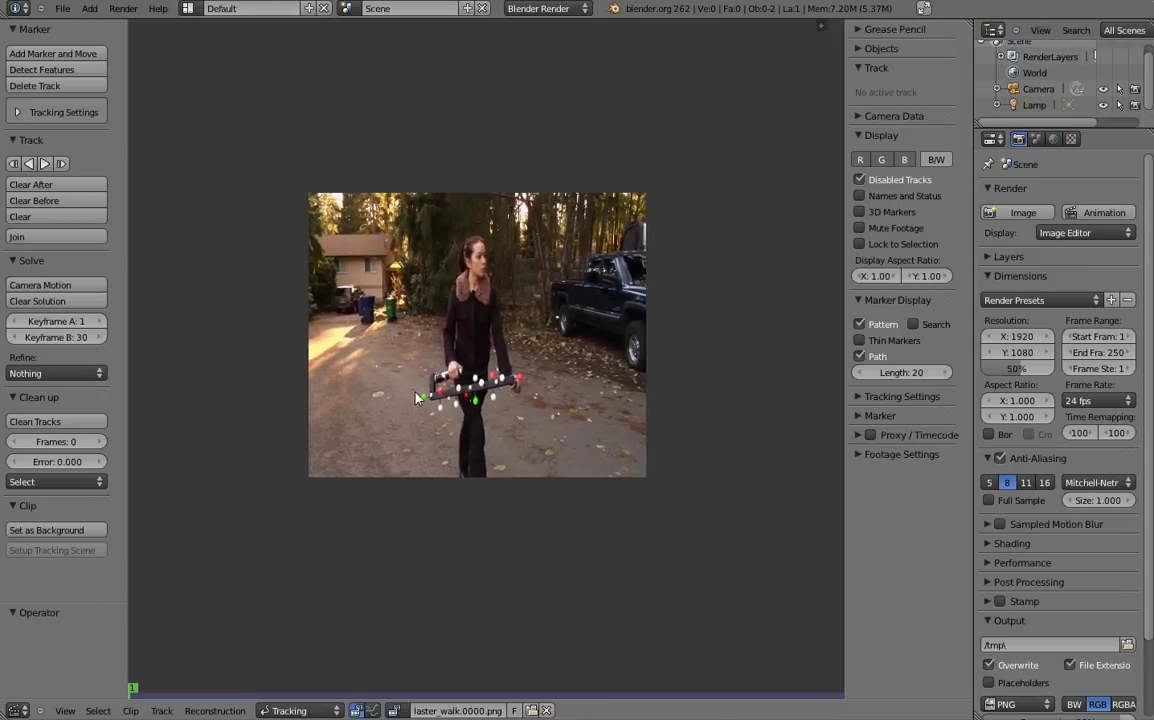
scroll(388, 497, "down", 1)
middle_click_drag(388, 497, 454, 405)
In User Preferences > System, raise the Memory Cache Limit from 128 to 4096.
left_click(15, 710)
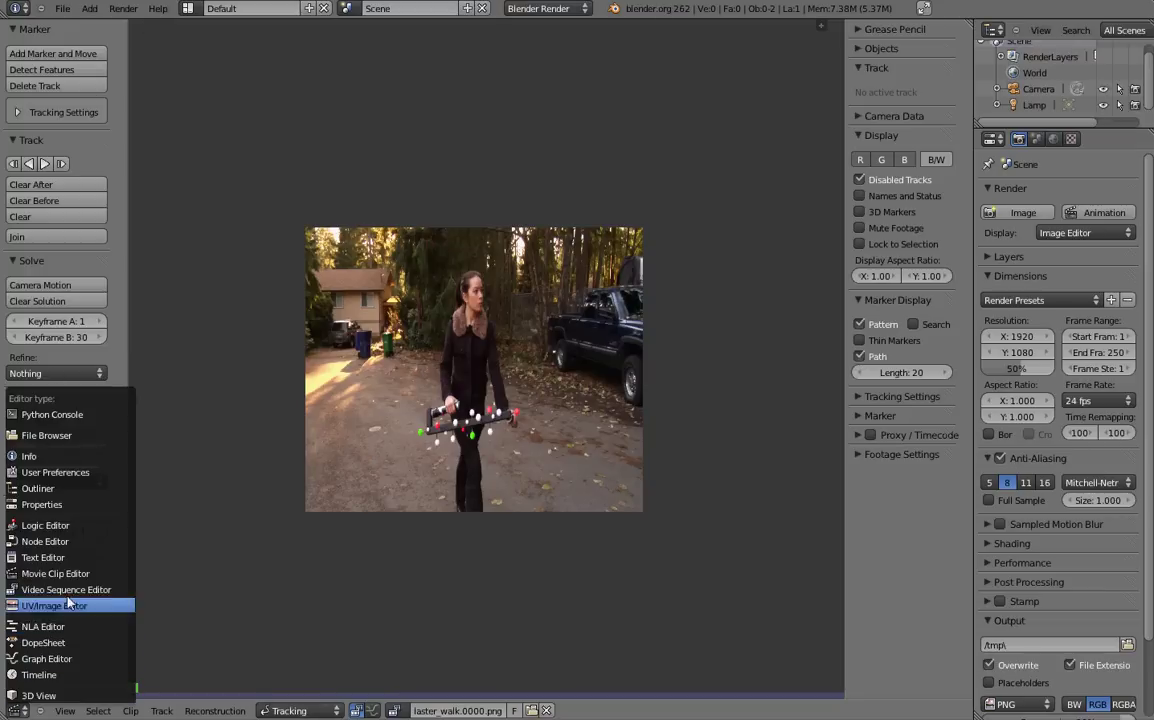
left_click(52, 472)
left_click(883, 34)
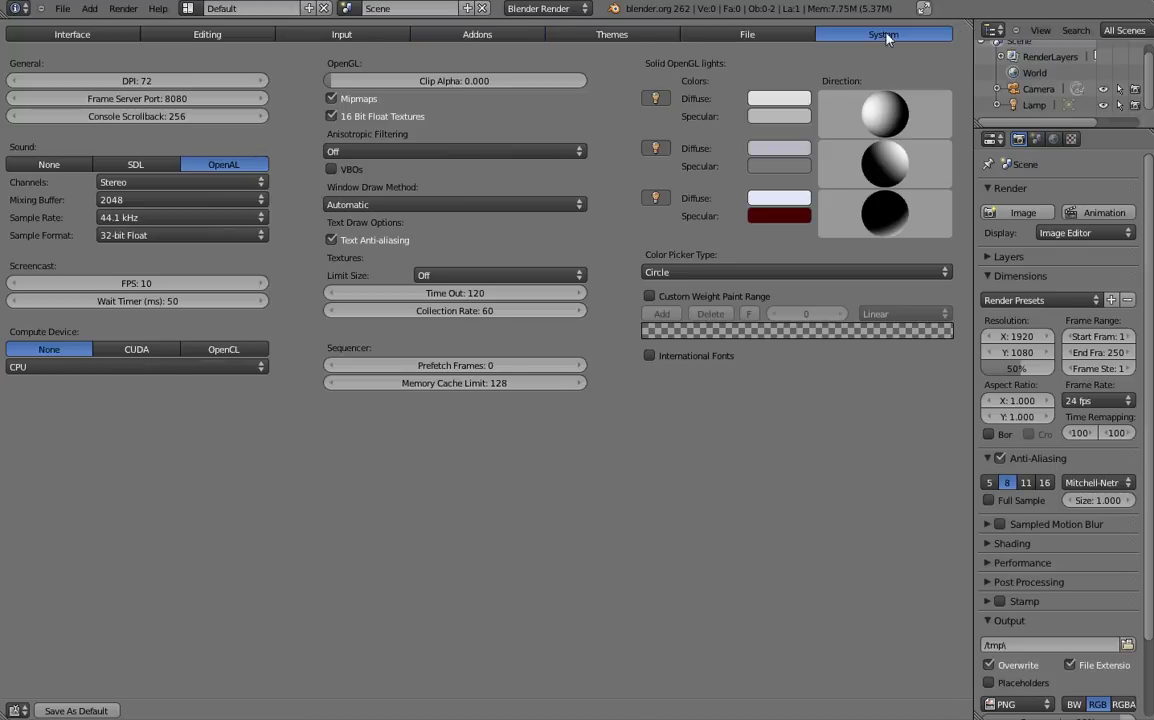
left_click(465, 383)
type("4096")
key("Return")
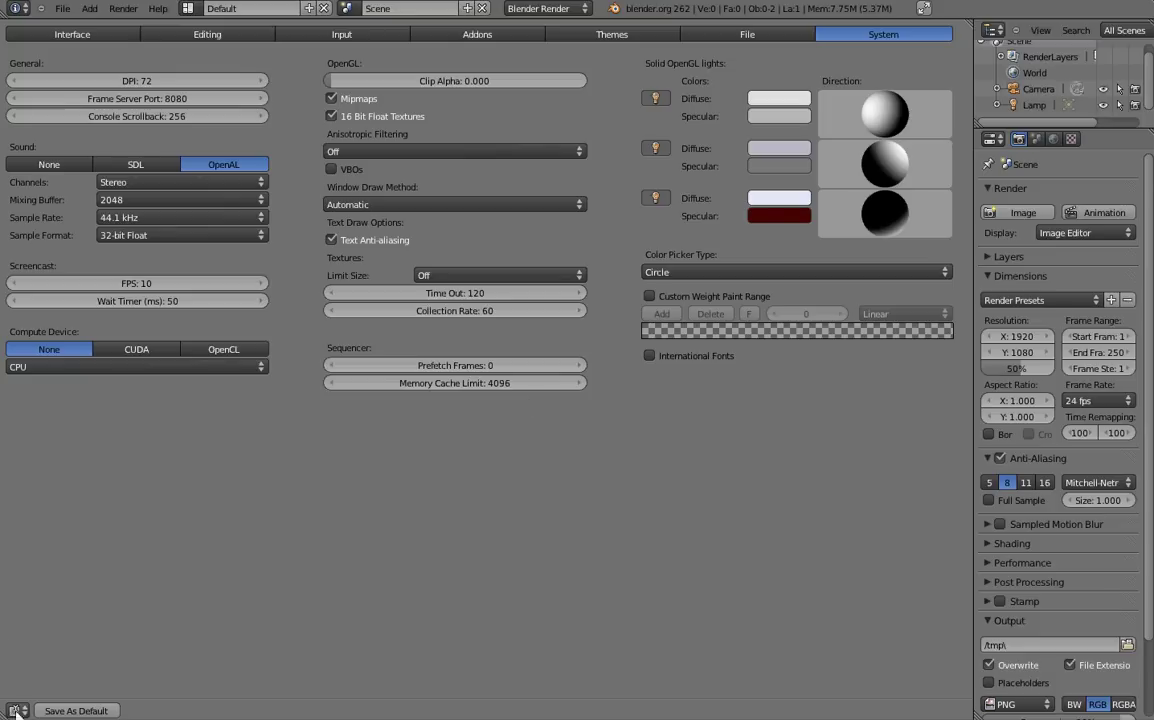
left_click(16, 711)
Bring the footage back in the Movie Clip Editor and place a tracking marker on the blue bin.
left_click(44, 693)
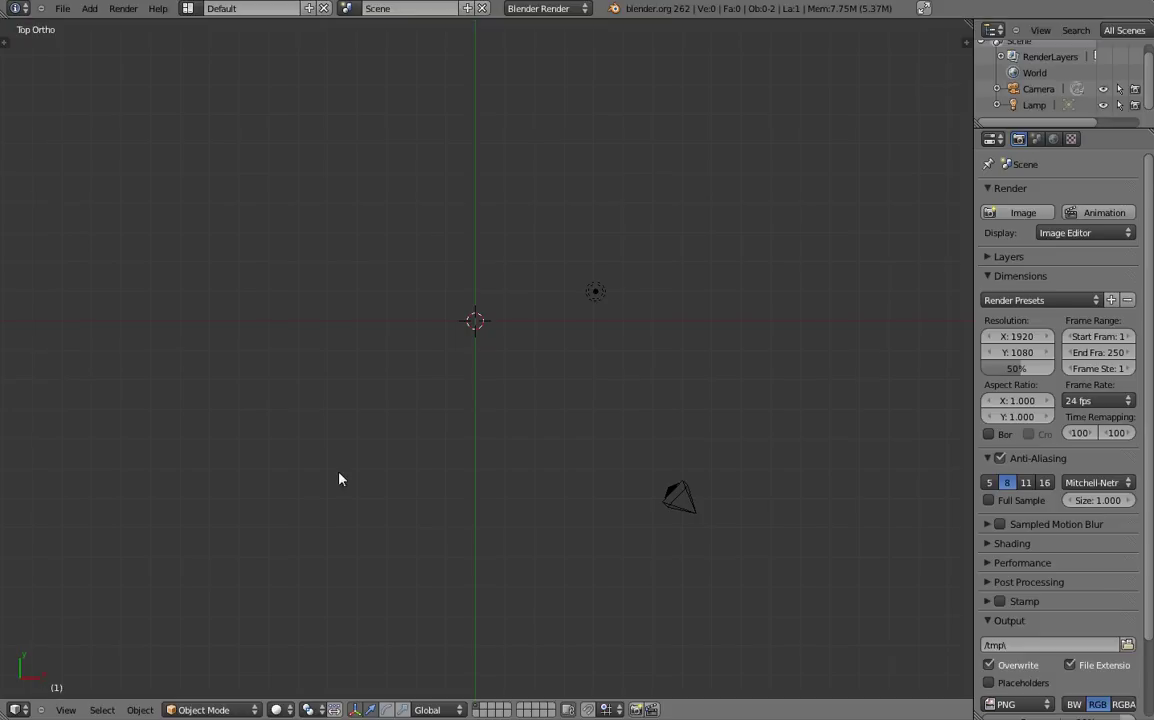
left_click(18, 711)
left_click(47, 572)
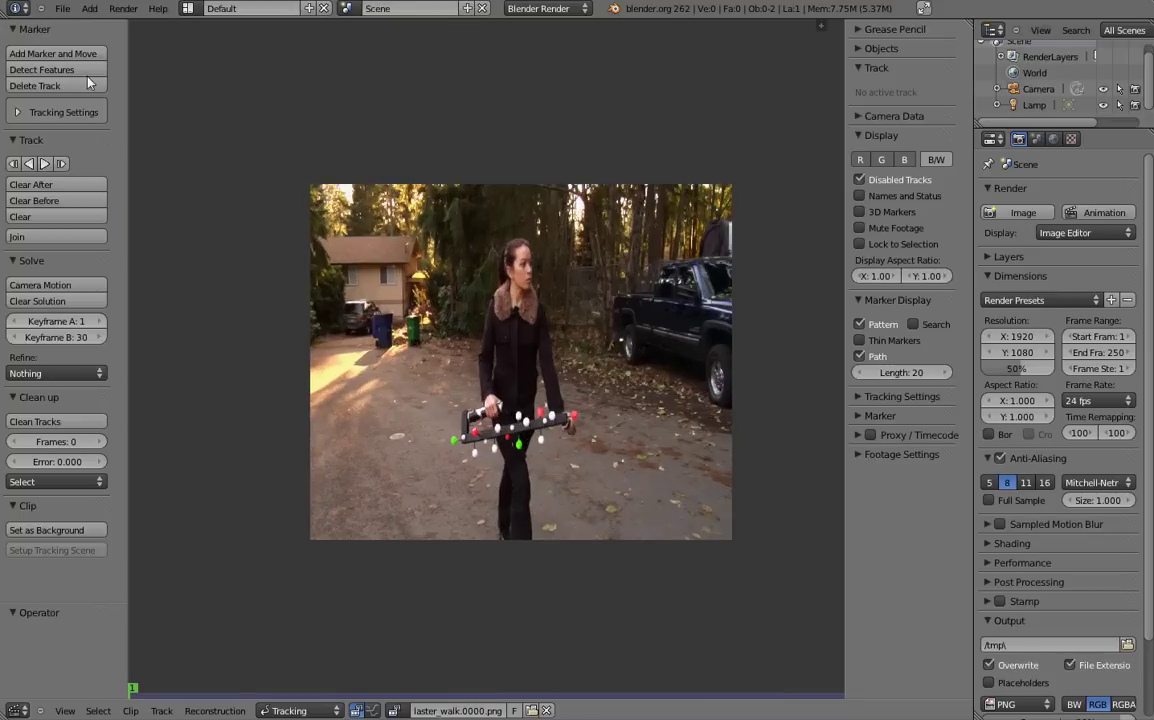
left_click(60, 53)
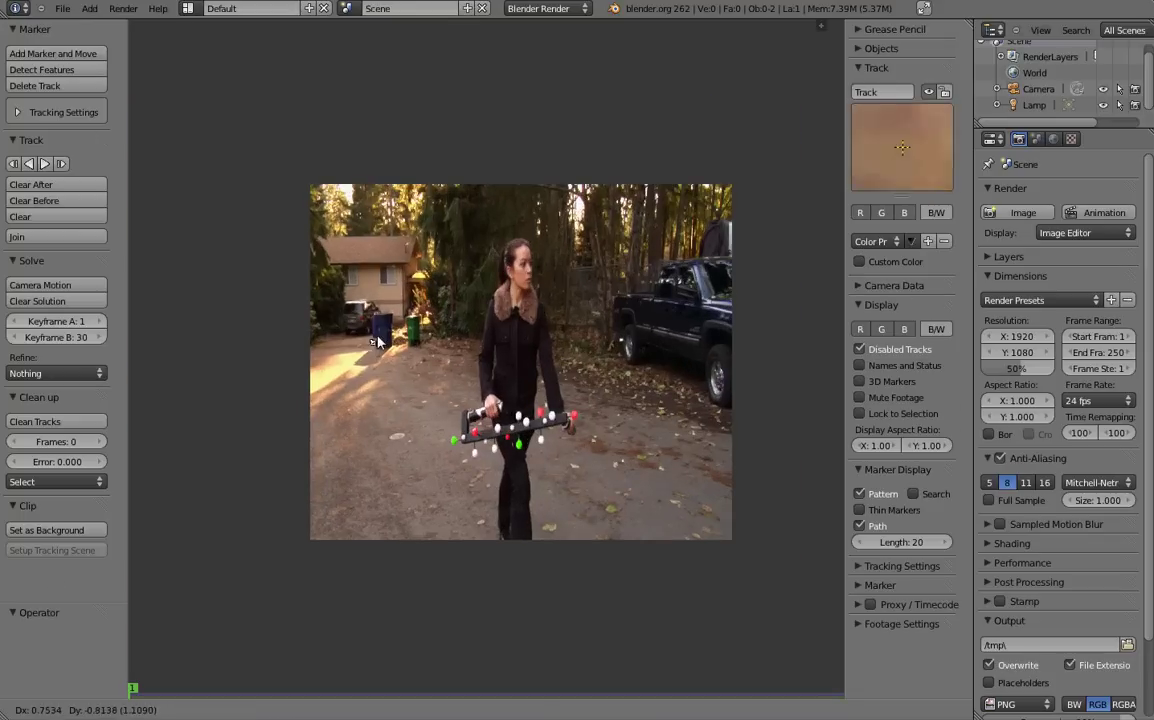
left_click(879, 170)
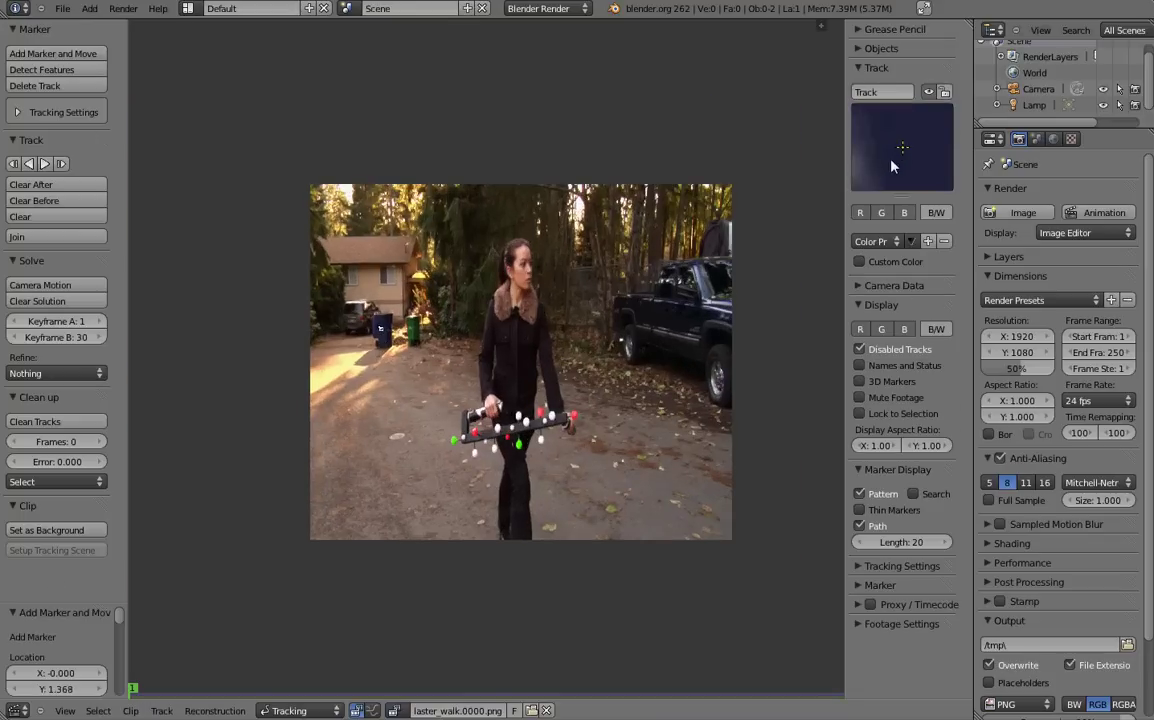
left_click_drag(924, 148, 926, 141)
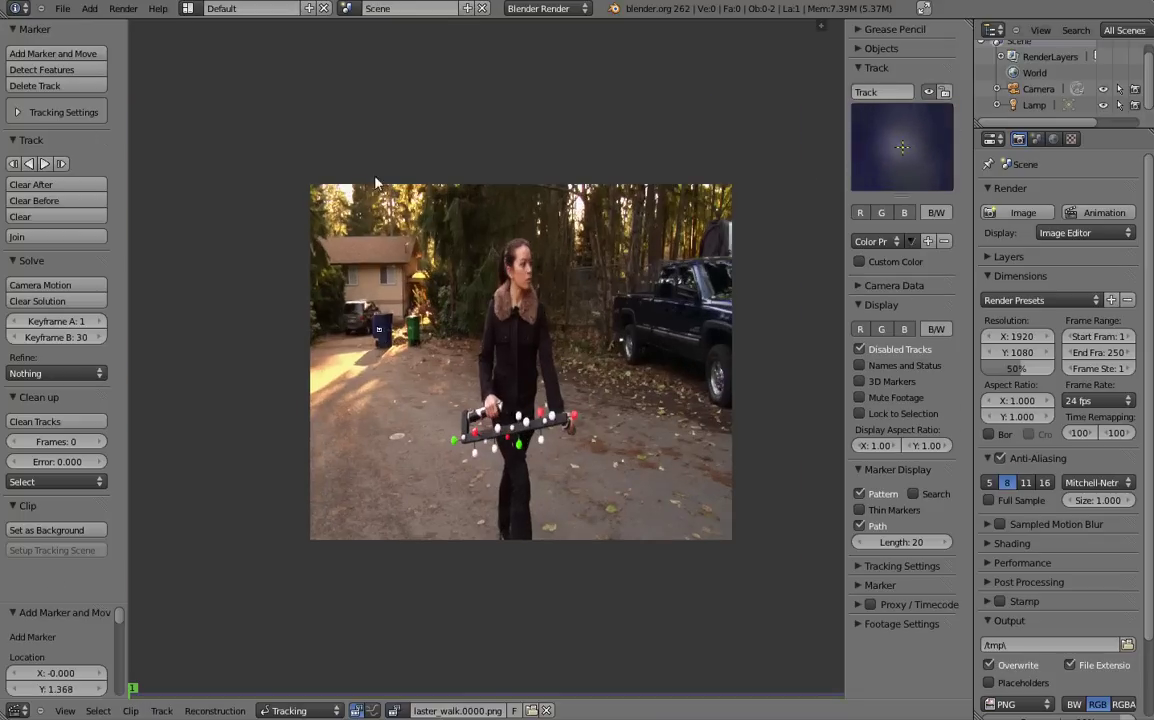
Add tracking markers on the green bin and the ground, adjusting their patterns, then scrub forward.
left_click(71, 53)
left_click(410, 323)
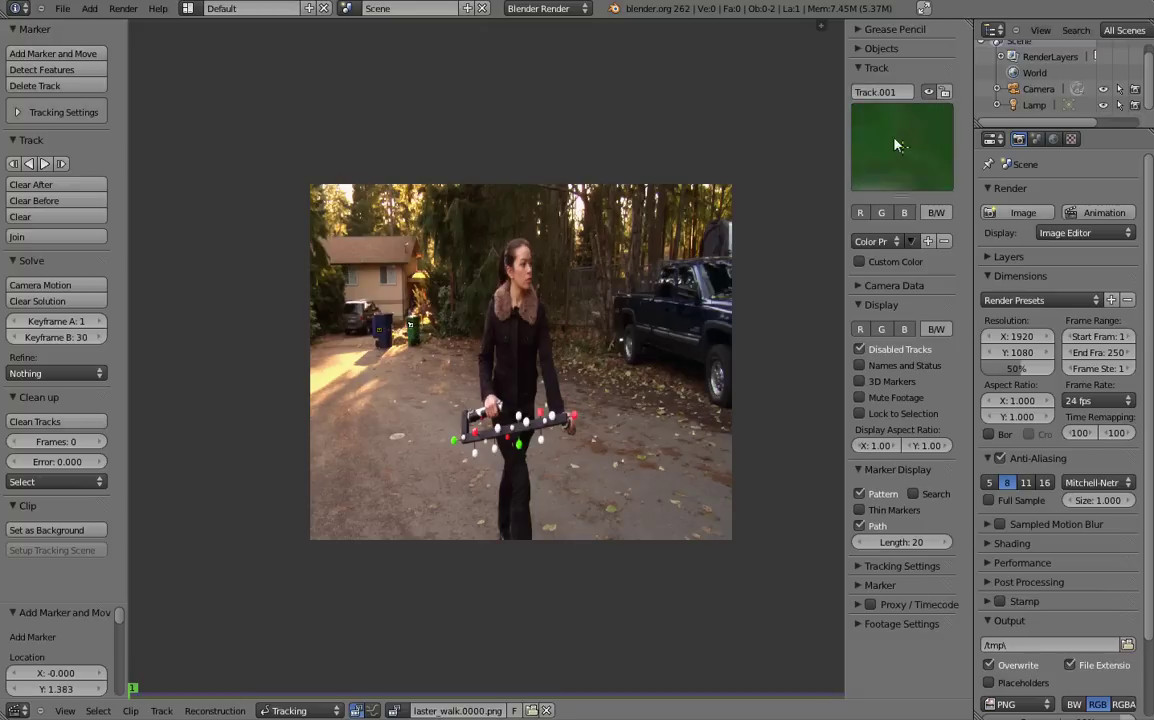
left_click_drag(918, 133, 926, 148)
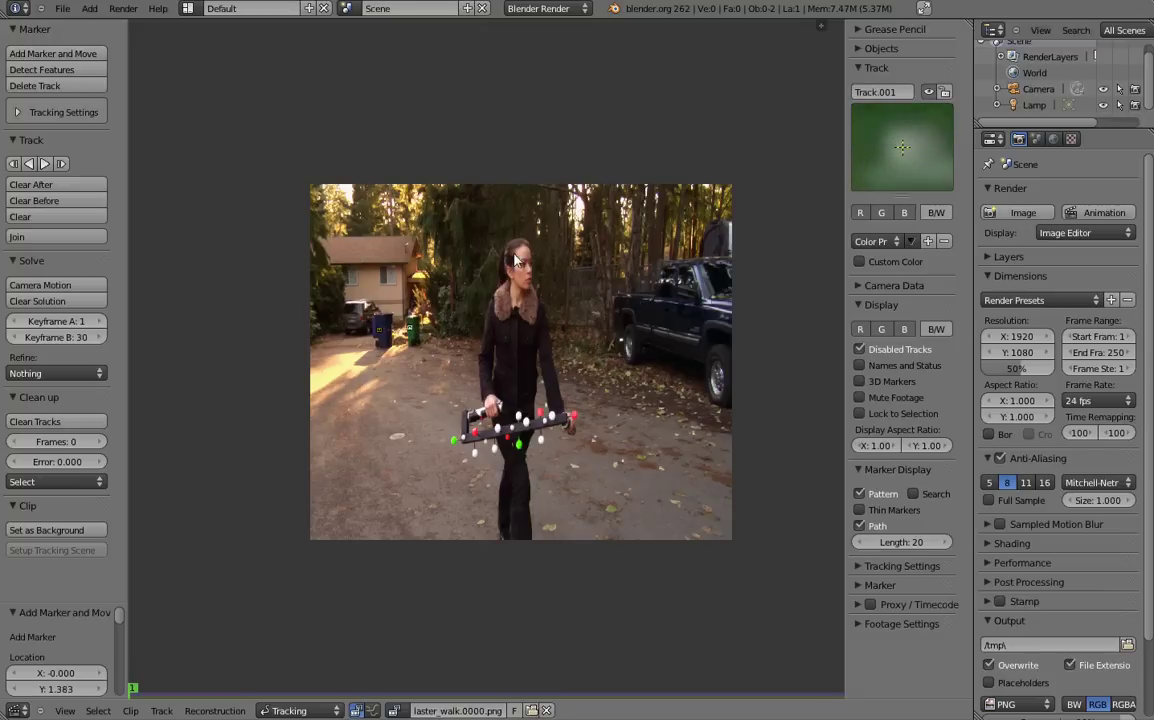
left_click(60, 53)
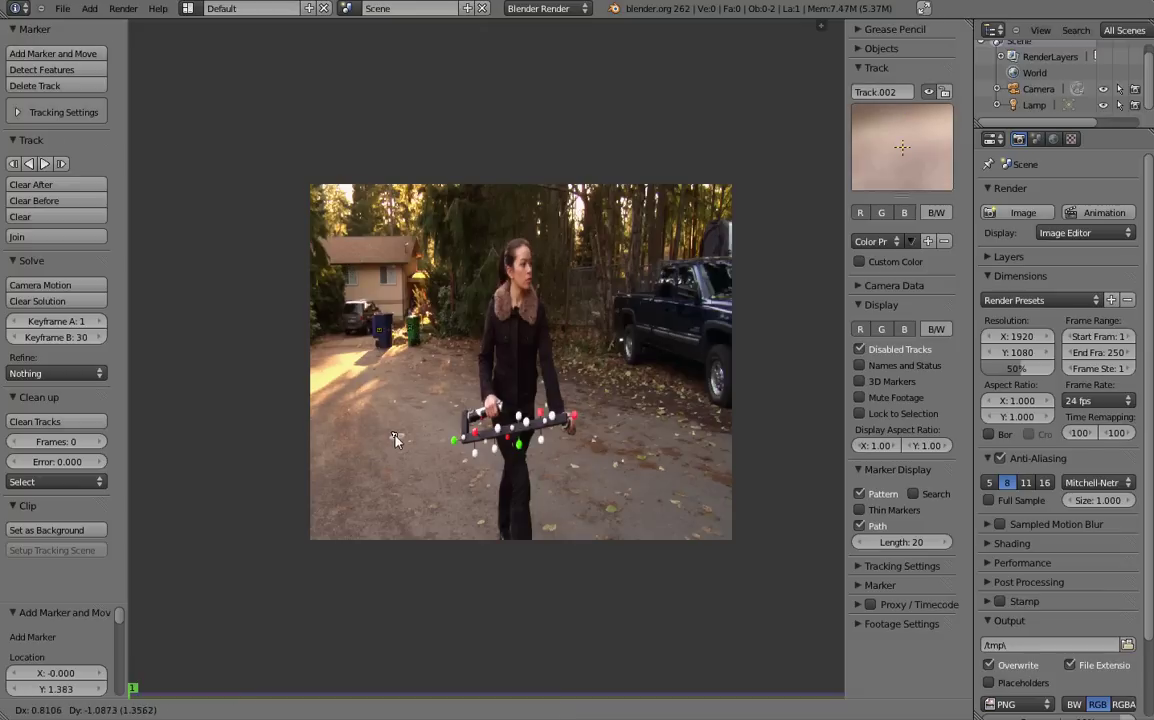
left_click_drag(904, 166, 939, 158)
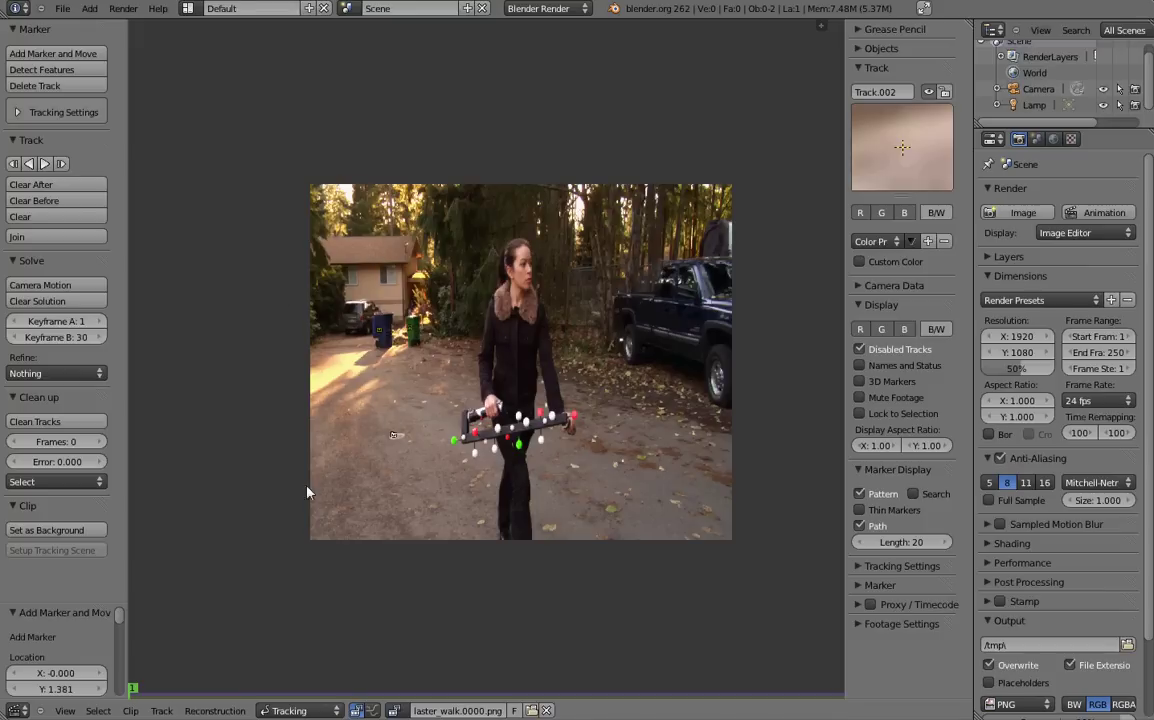
mouse_move(131, 690)
left_mouse_down()
mouse_move(417, 688)
mouse_move(133, 688)
left_mouse_up()
Deselect all tracks and zoom around the footage to check markers up to Track.017.
key("a")
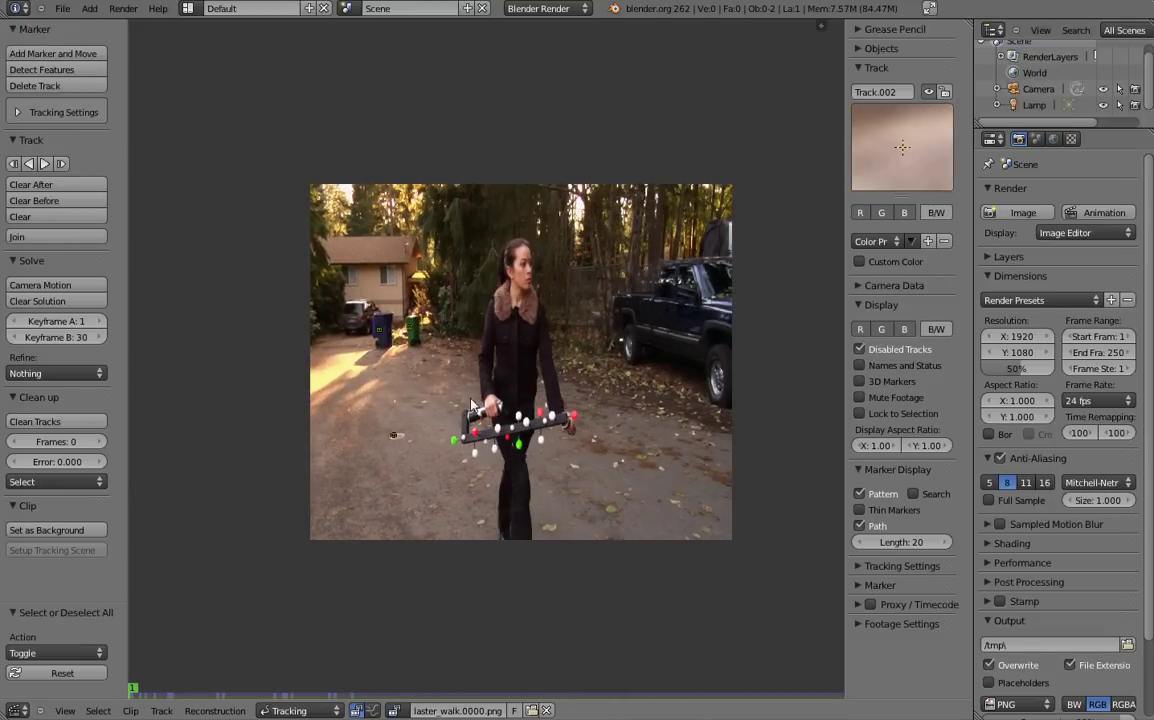
key("alt+Tab")
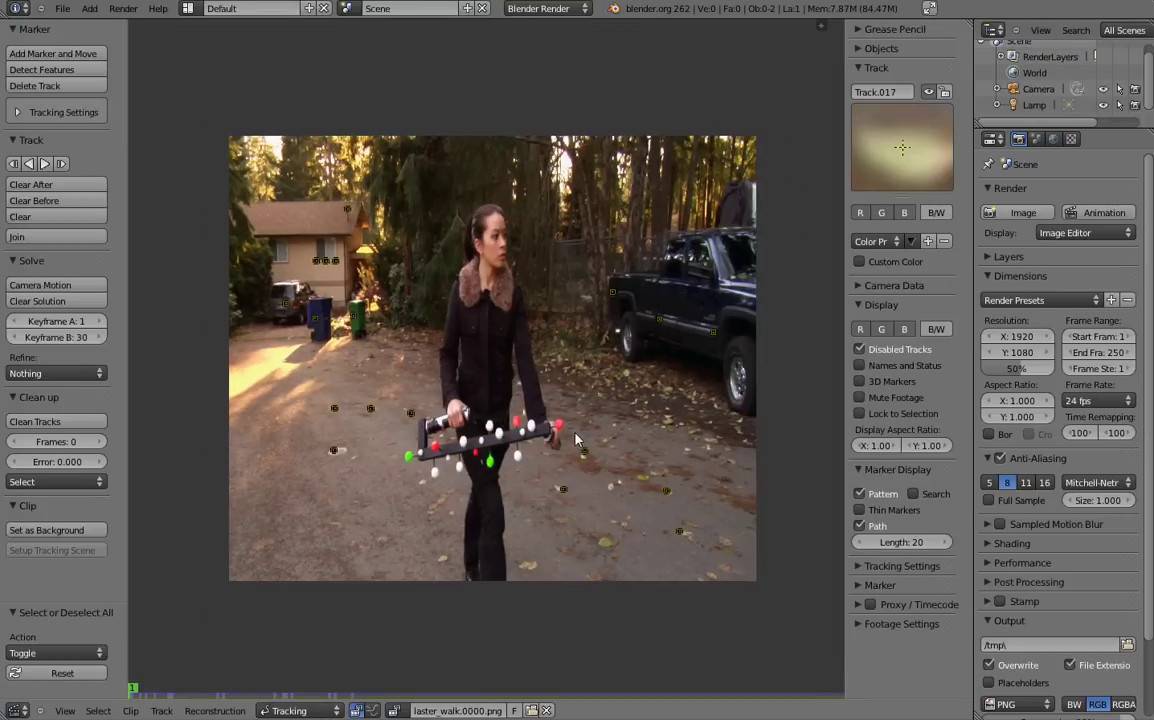
scroll(530, 421, "up", 3)
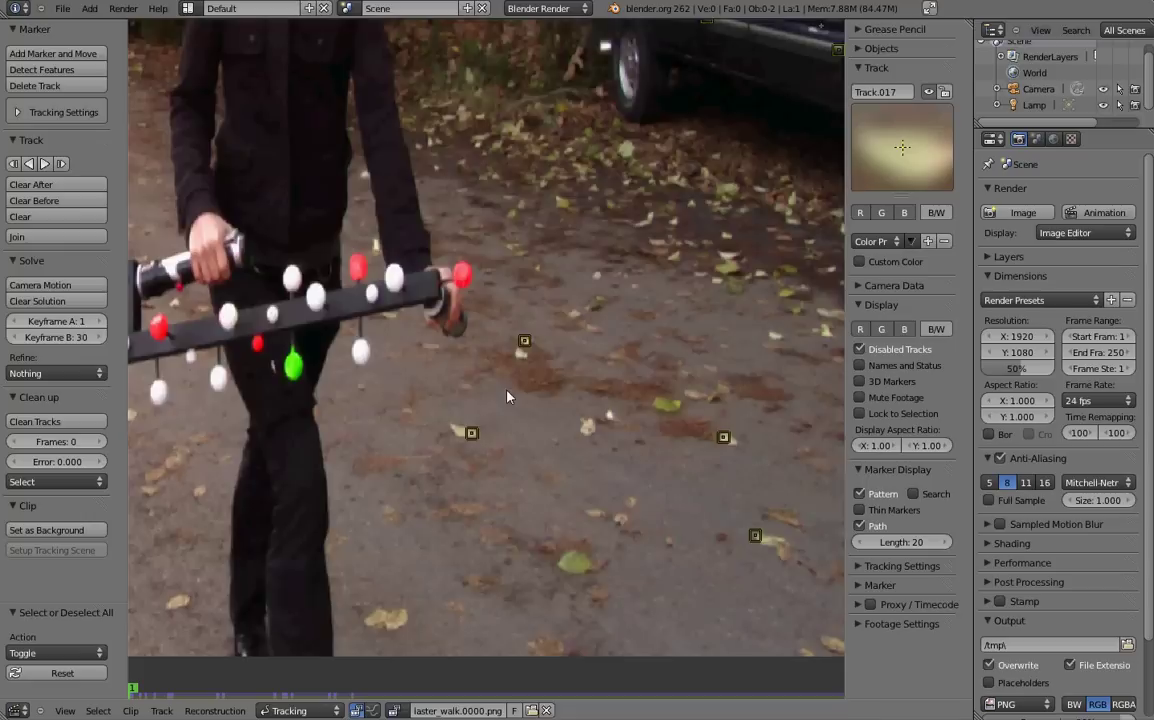
scroll(456, 351, "down", 2)
scroll(462, 390, "up", 3)
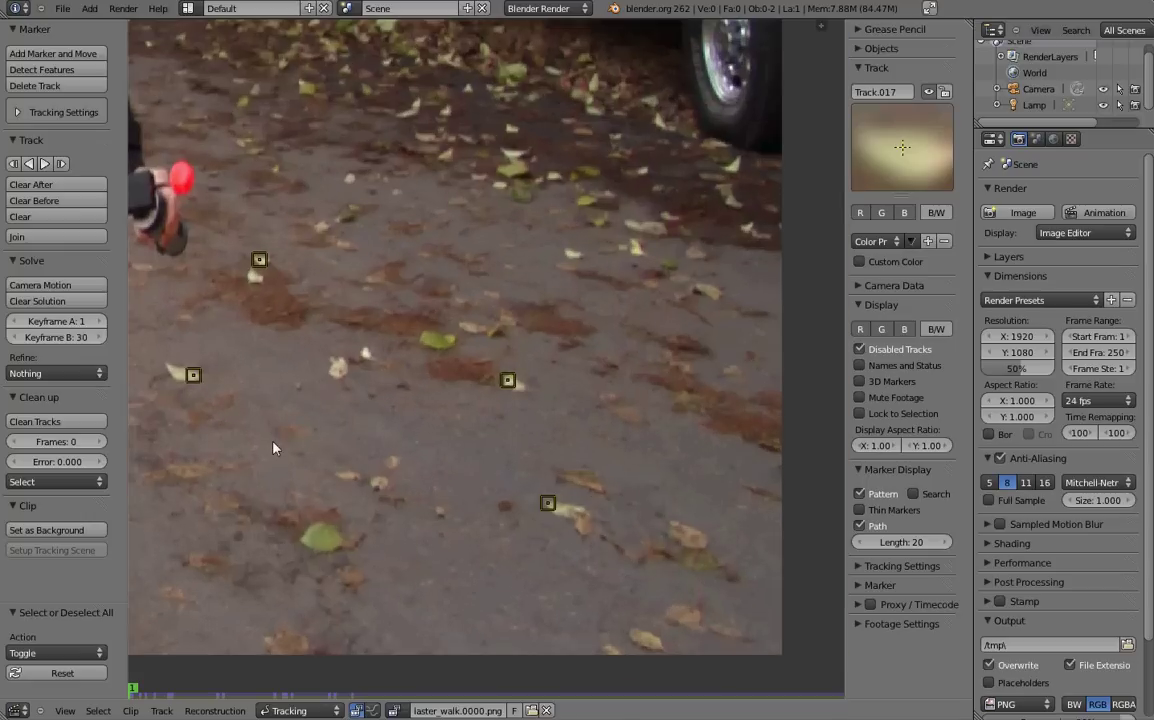
scroll(541, 484, "down", 2)
scroll(552, 584, "down", 1)
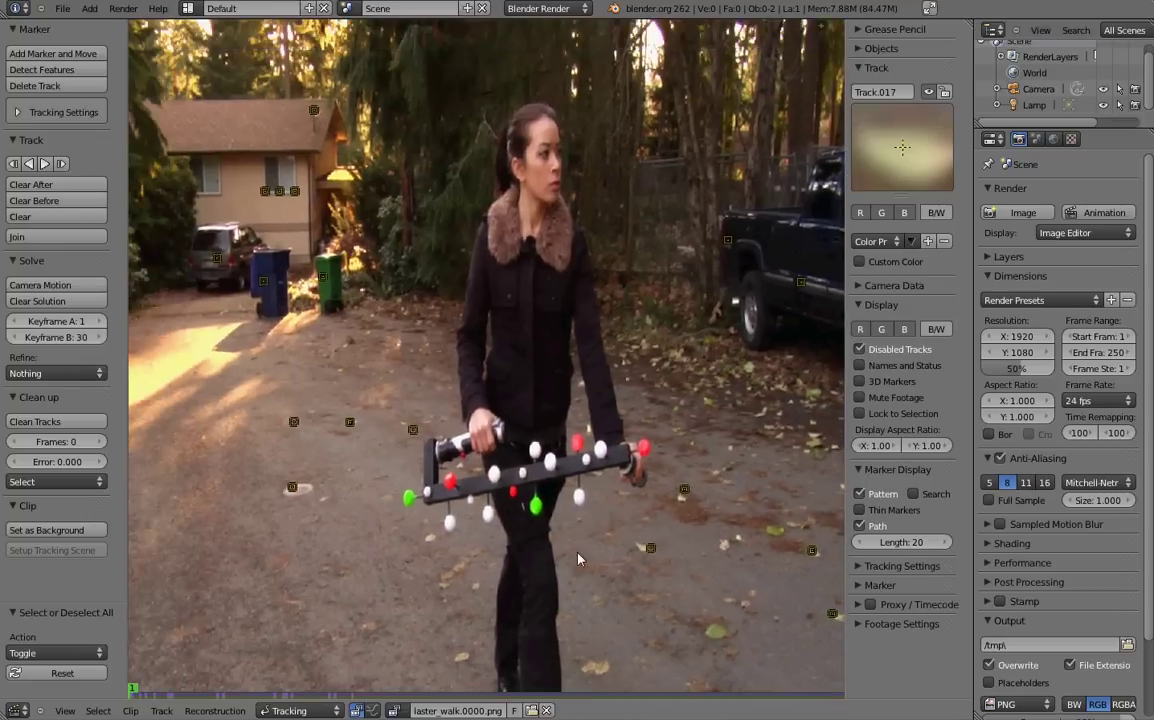
scroll(549, 533, "down", 2)
scroll(533, 530, "up", 2)
scroll(533, 530, "down", 3)
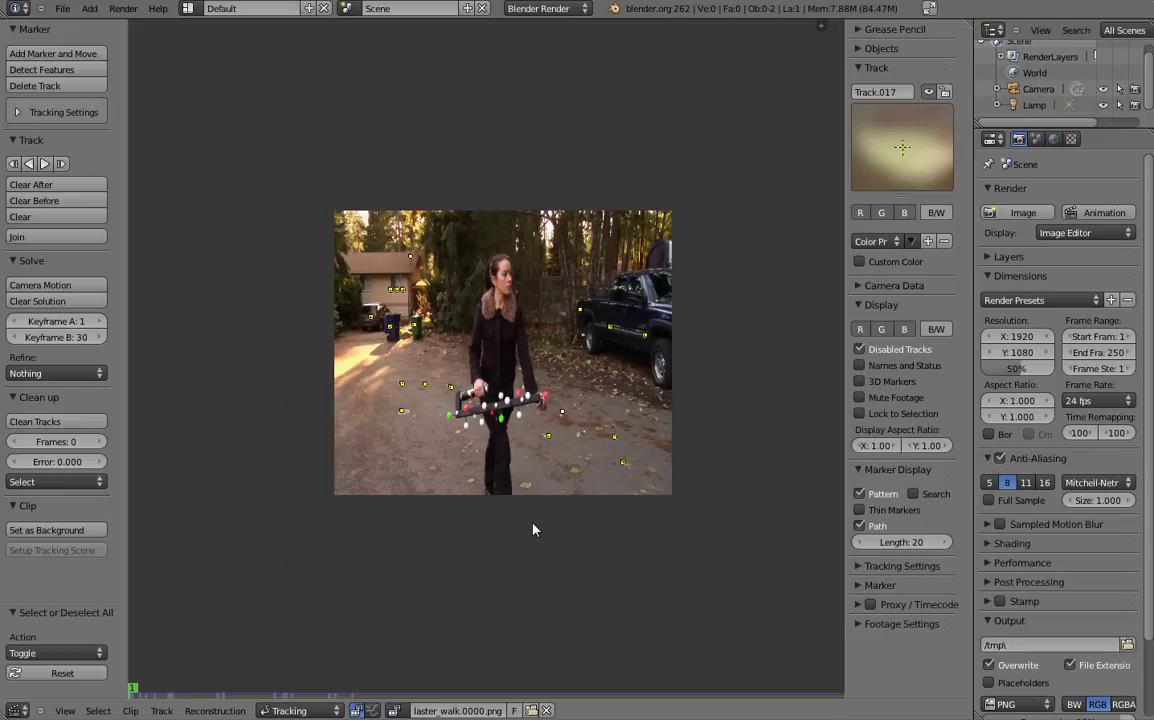
scroll(533, 530, "up", 3)
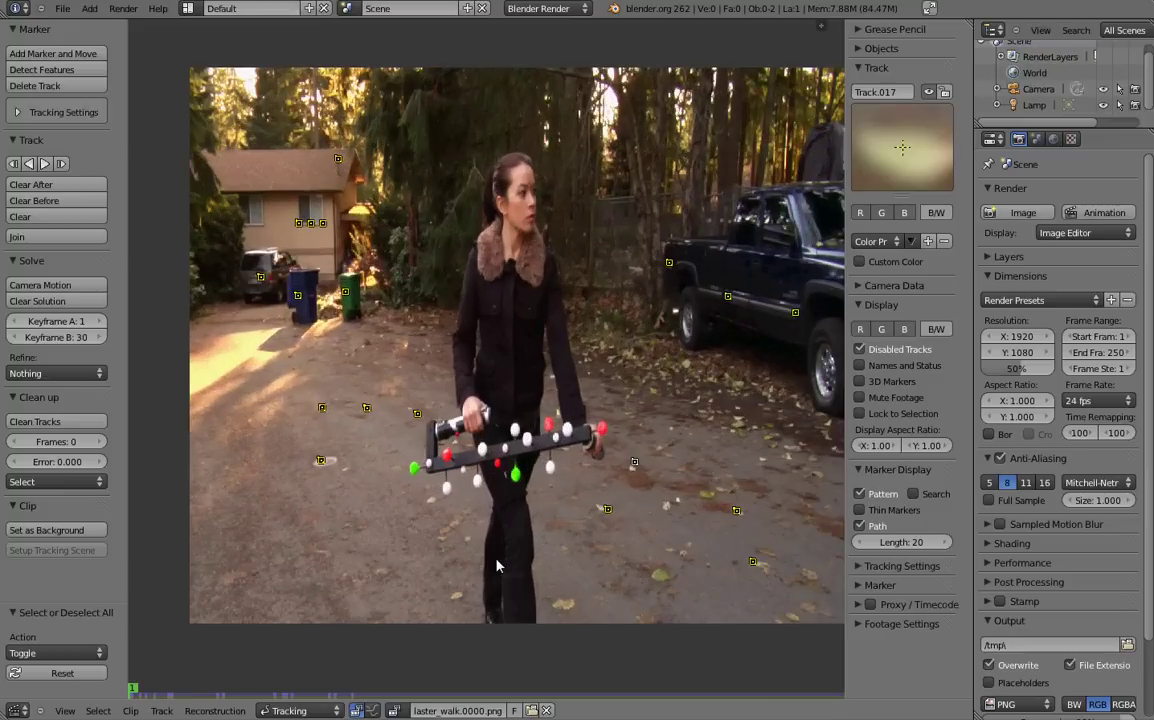
scroll(500, 560, "down", 3)
scroll(502, 558, "up", 1)
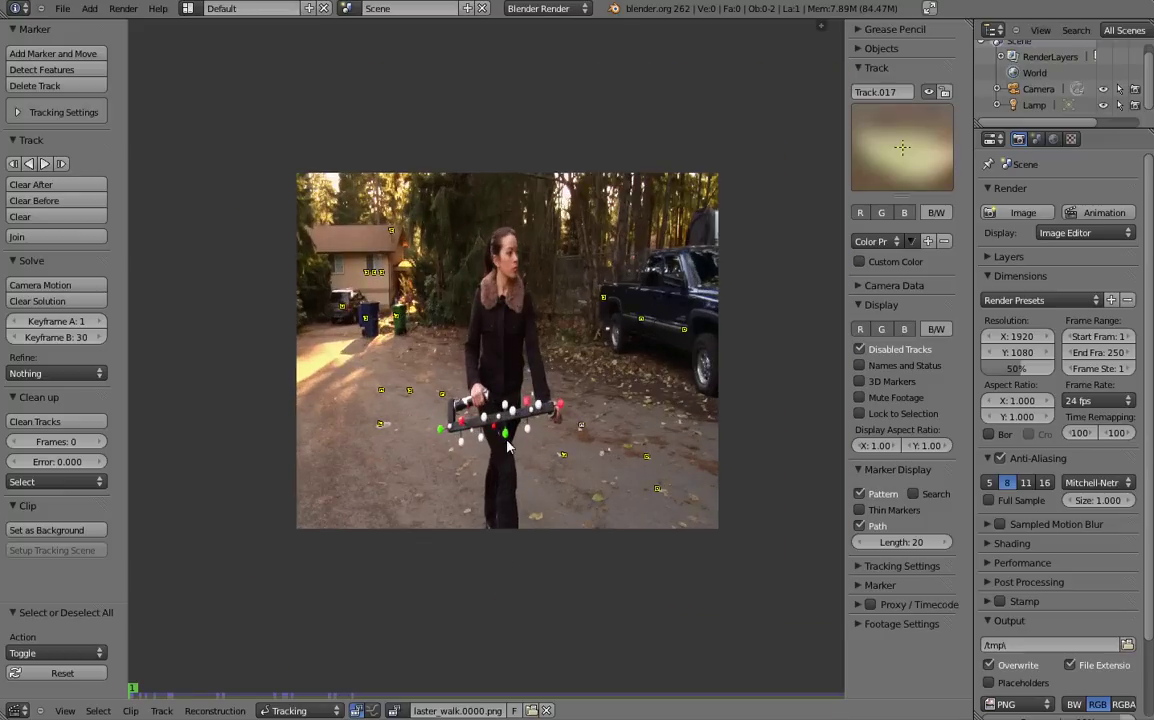
Track all markers forward to about frame 81, then deselect them and scrub back to frame 34.
middle_click_drag(507, 447, 486, 500)
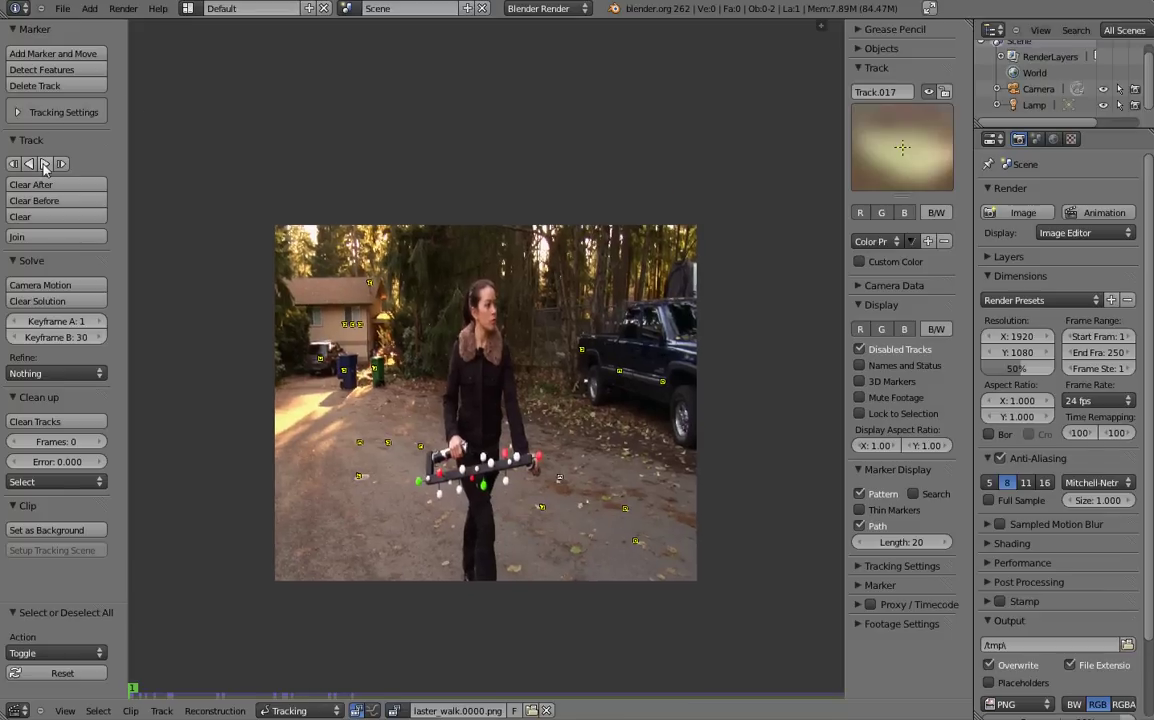
left_click(44, 165)
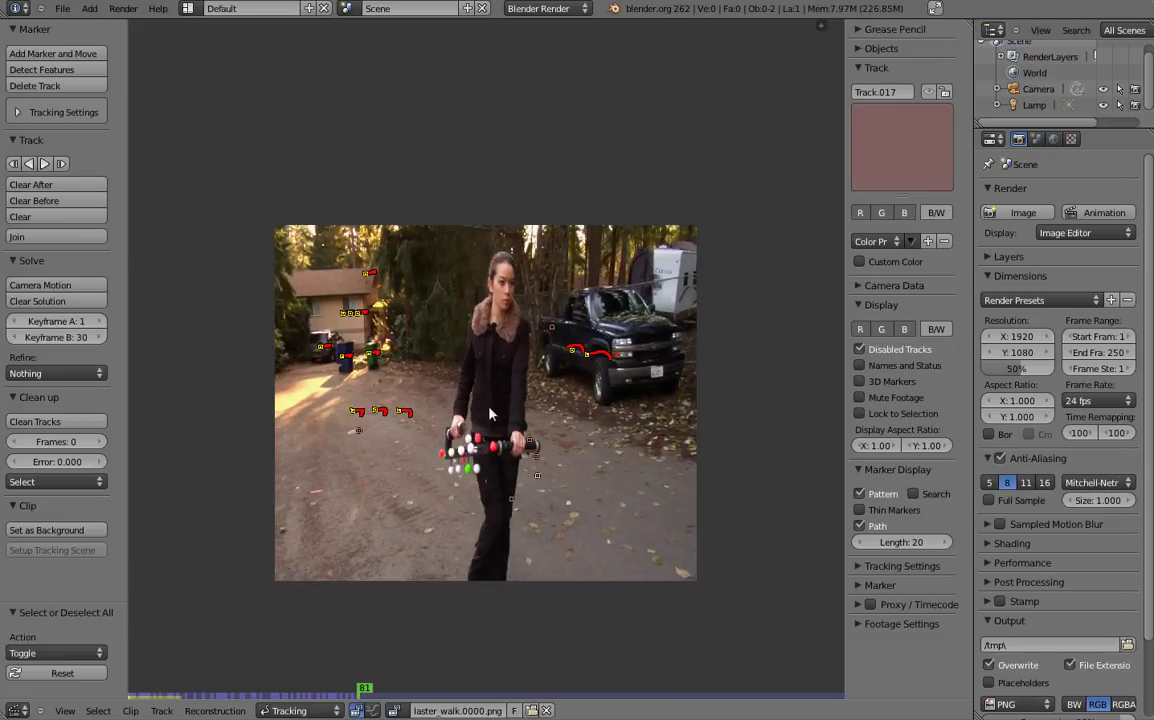
key("a")
mouse_move(439, 481)
middle_mouse_down()
mouse_move(480, 472)
mouse_move(380, 468)
middle_mouse_up()
scroll(460, 470, "up", 4)
scroll(462, 469, "down", 3)
mouse_move(377, 690)
left_mouse_down()
mouse_move(181, 690)
mouse_move(218, 705)
left_mouse_up()
Play back the tracks, then set the Camera Data pixel aspect to 1.5.
key("alt+a")
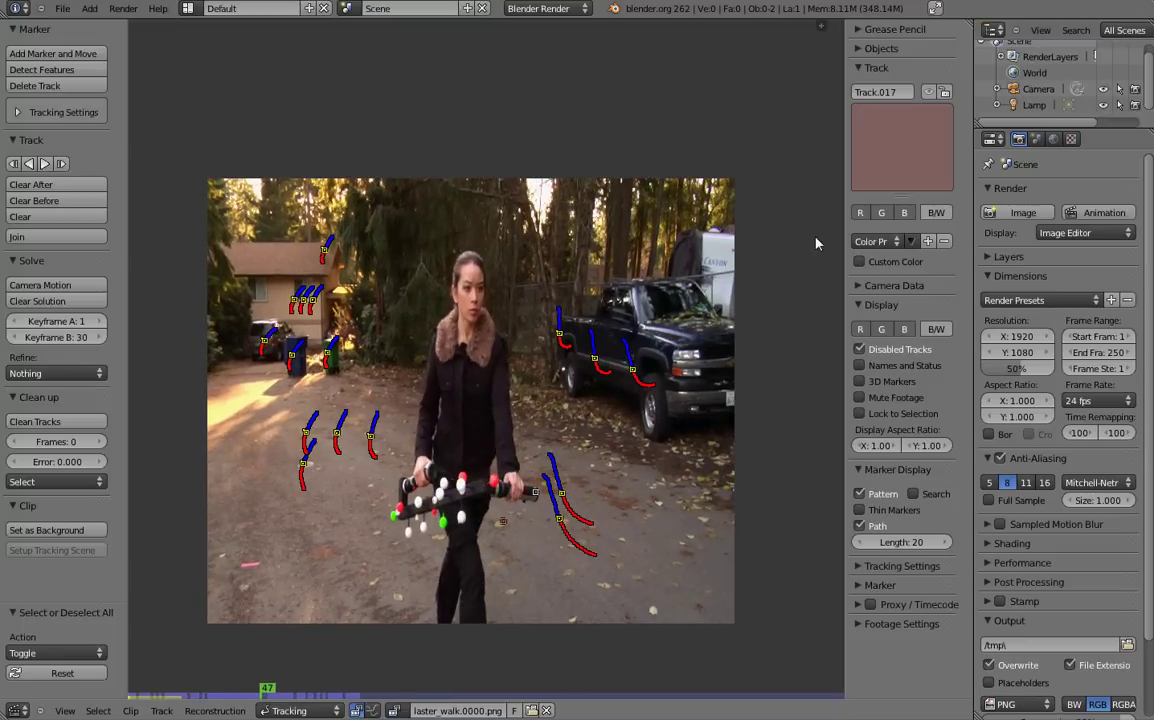
left_click(869, 286)
scroll(900, 260, "down", 1)
scroll(910, 255, "down", 1)
scroll(922, 248, "down", 2)
scroll(922, 248, "down", 1)
left_click(900, 223)
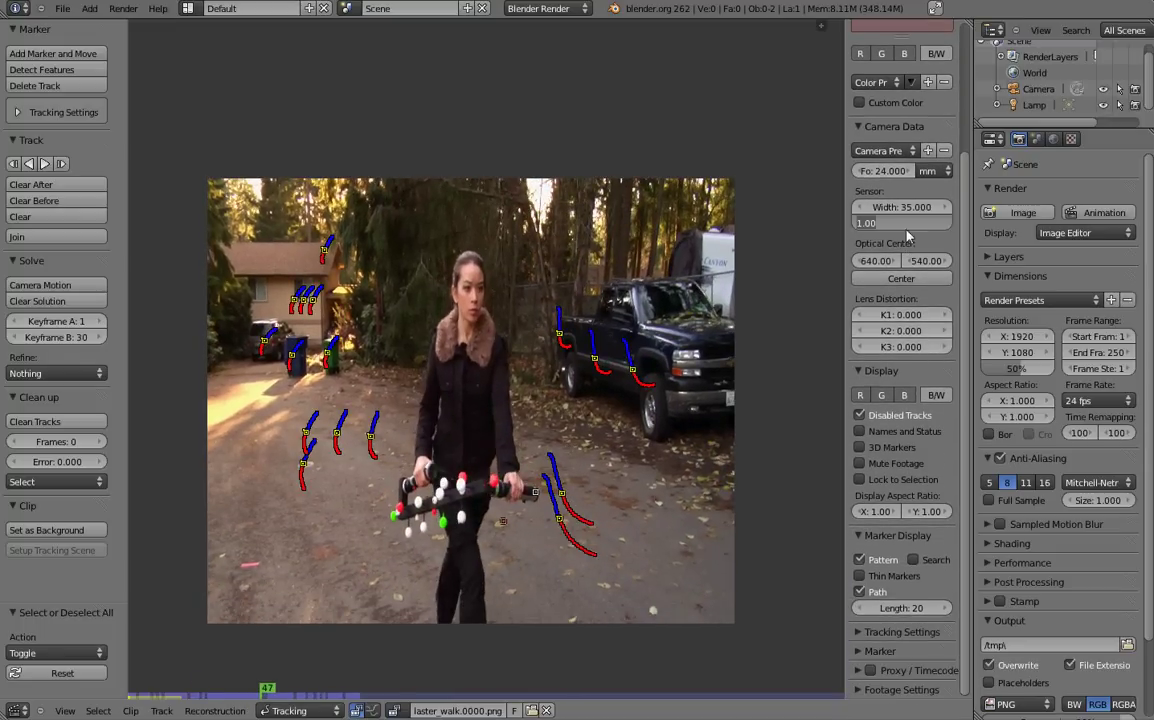
key("Return")
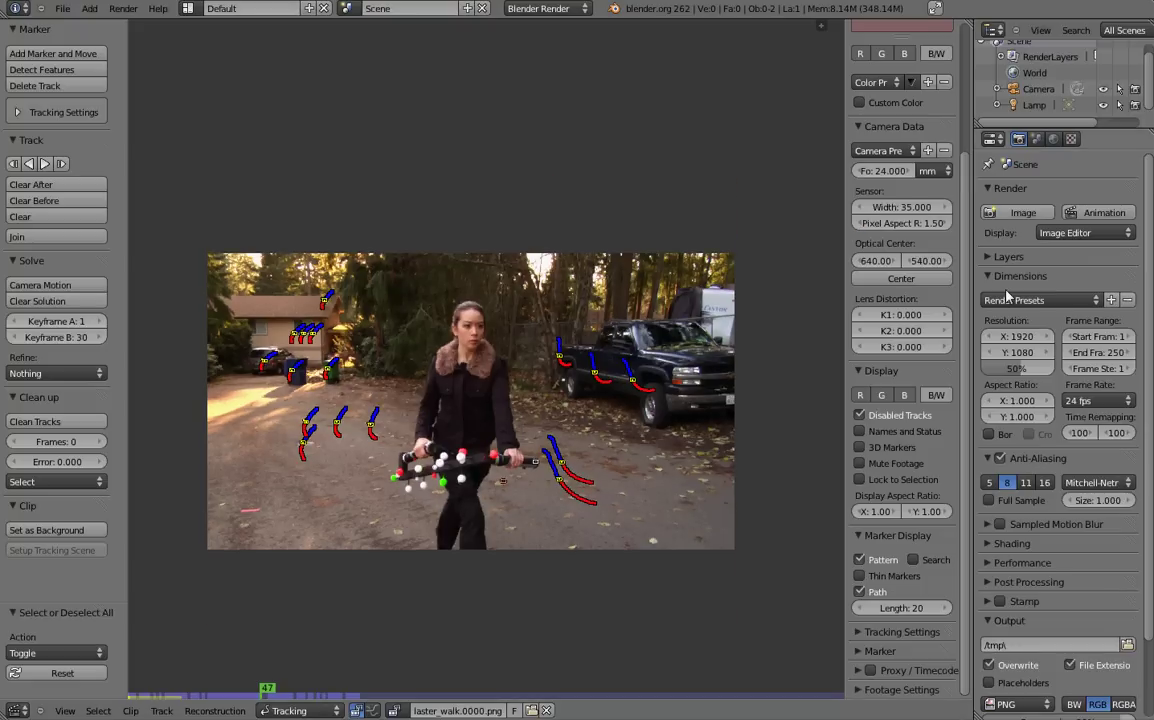
scroll(900, 320, "up", 2)
scroll(915, 400, "up", 1)
scroll(928, 481, "up", 1)
scroll(928, 481, "down", 2)
scroll(930, 500, "up", 2)
scroll(940, 520, "down", 3)
scroll(940, 520, "down", 1)
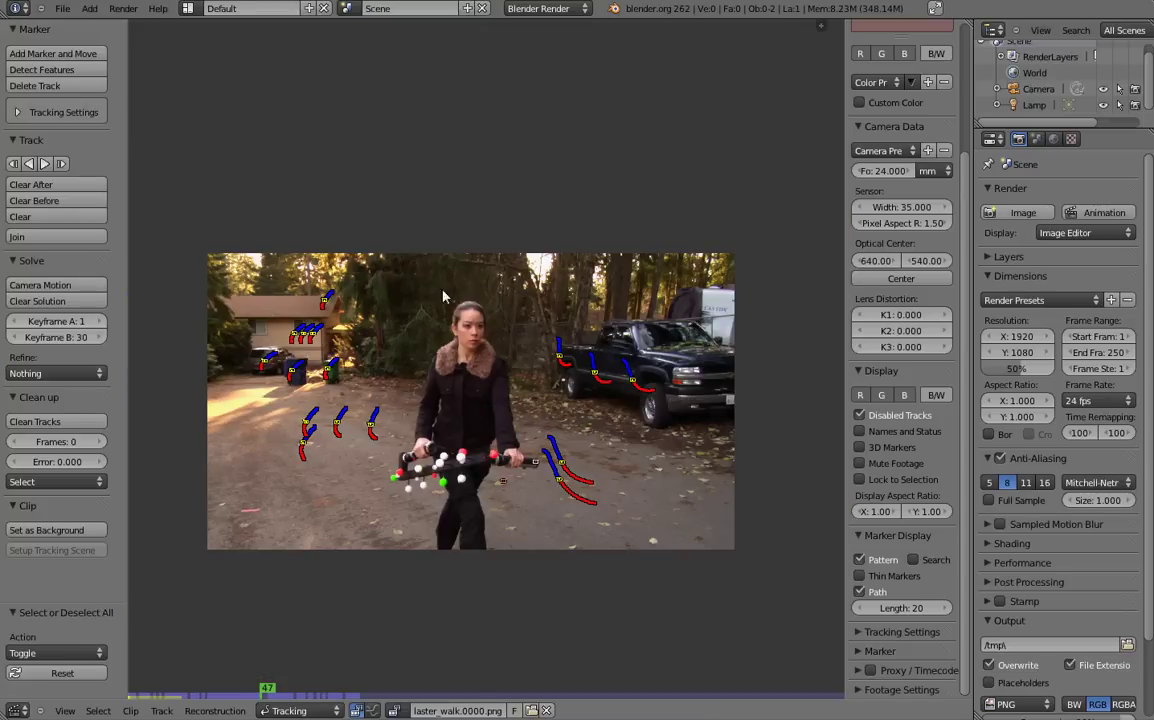
Solve the camera motion, getting an average solve error of about 0.504.
left_click(47, 287)
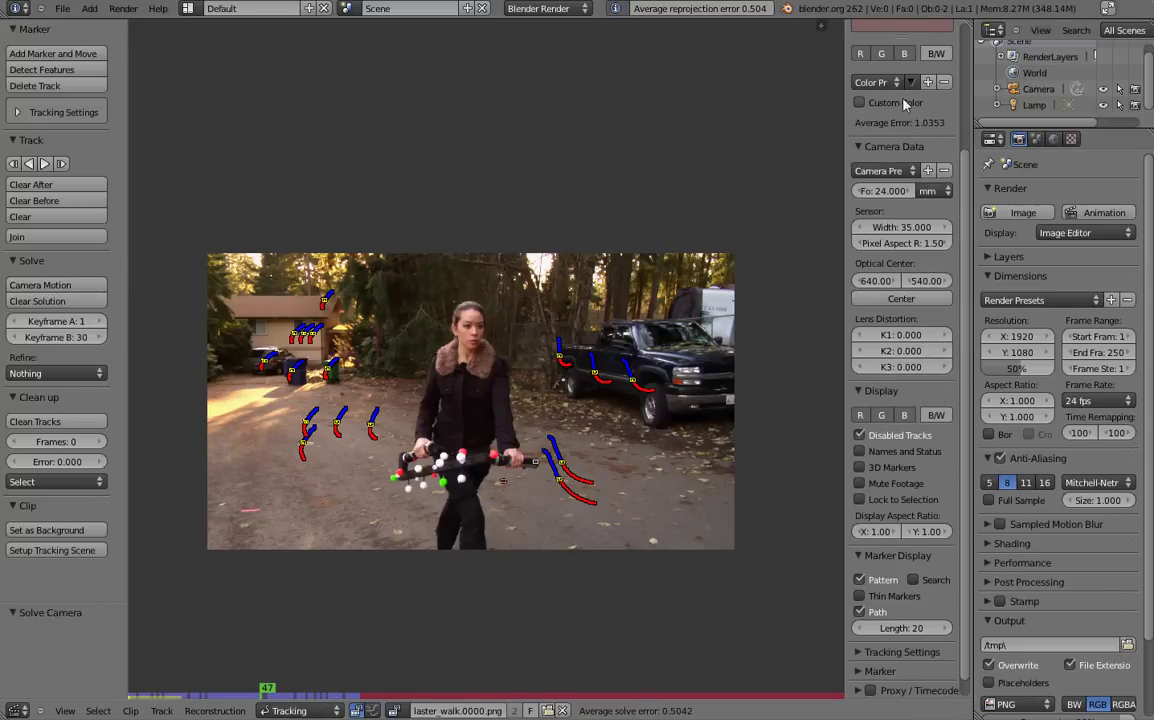
scroll(930, 220, "up", 5)
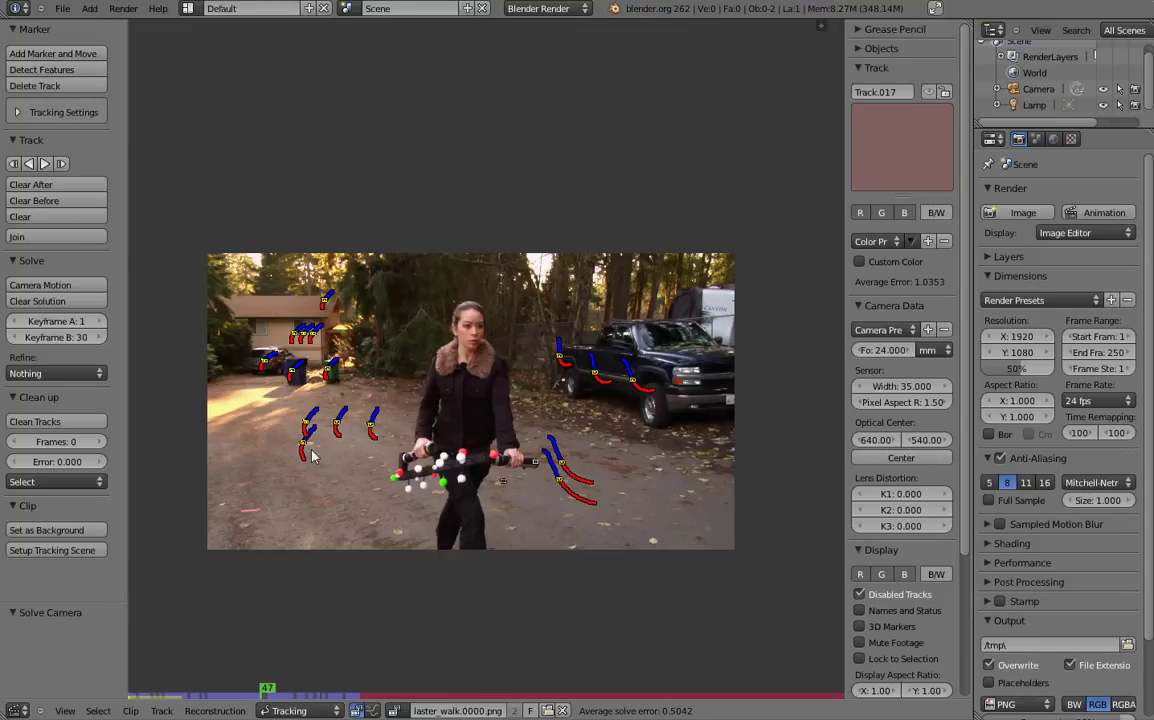
At frame 1, select a ground track and use it as the reconstruction floor.
key("a")
scroll(400, 507, "up", 2)
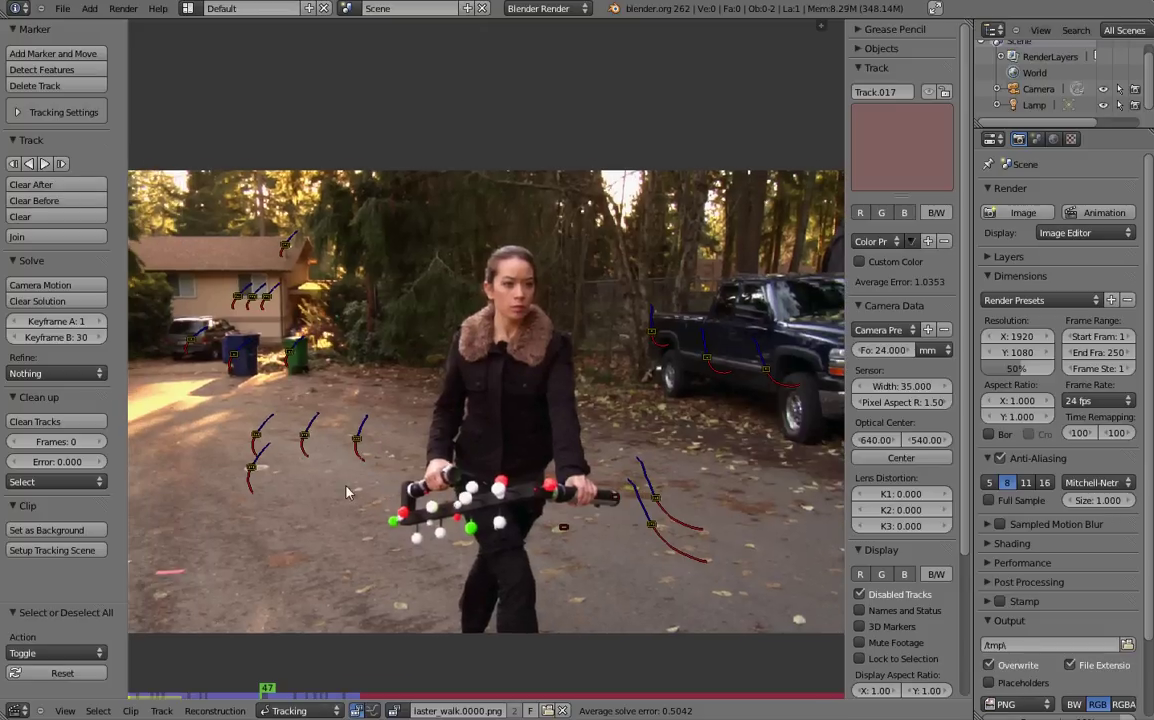
left_click(183, 694)
left_click_drag(183, 694, 131, 695)
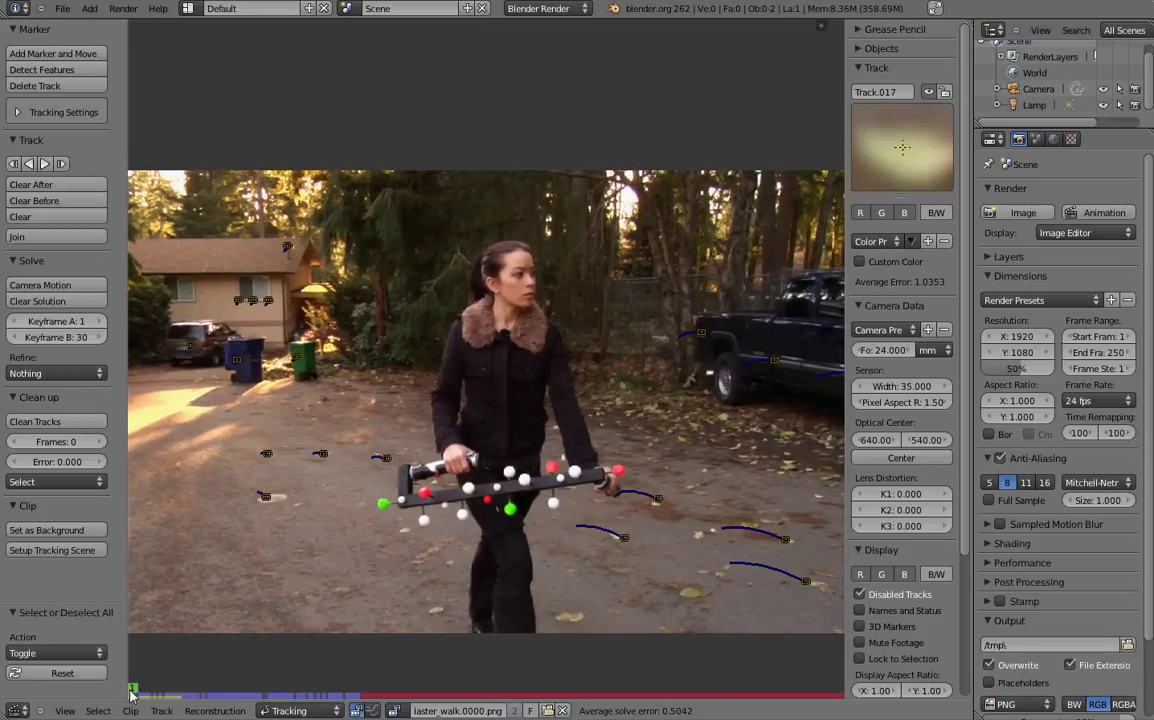
left_click(266, 496)
scroll(405, 497, "down", 2)
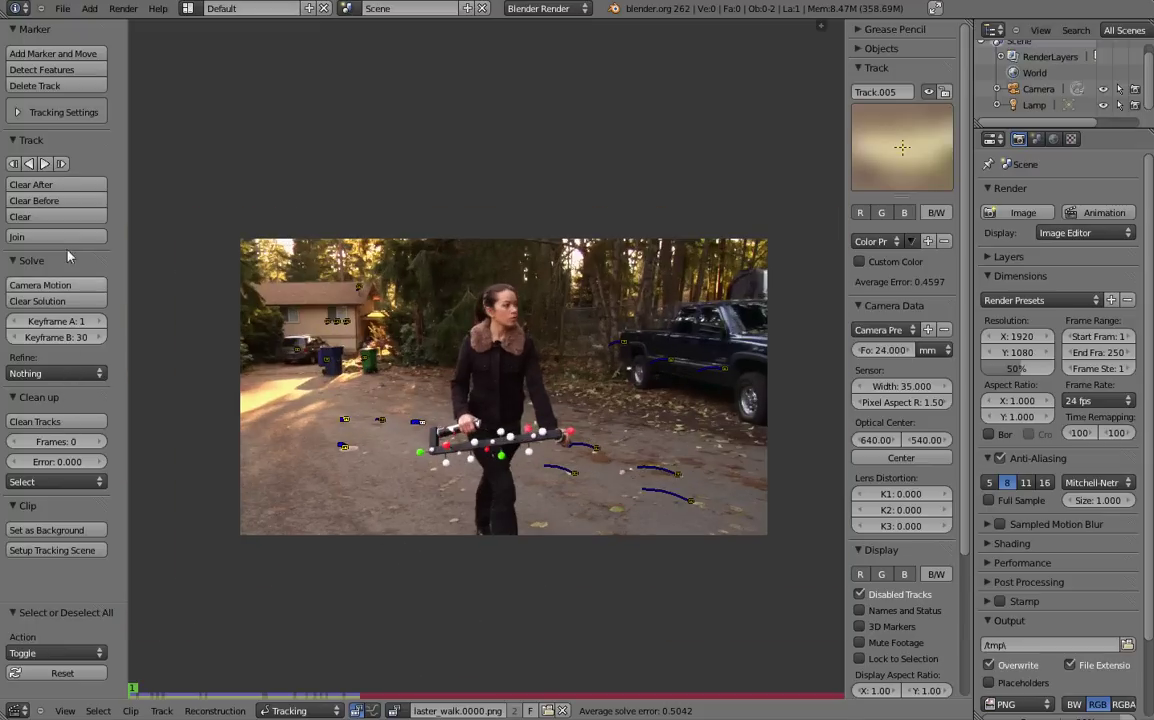
left_click(214, 710)
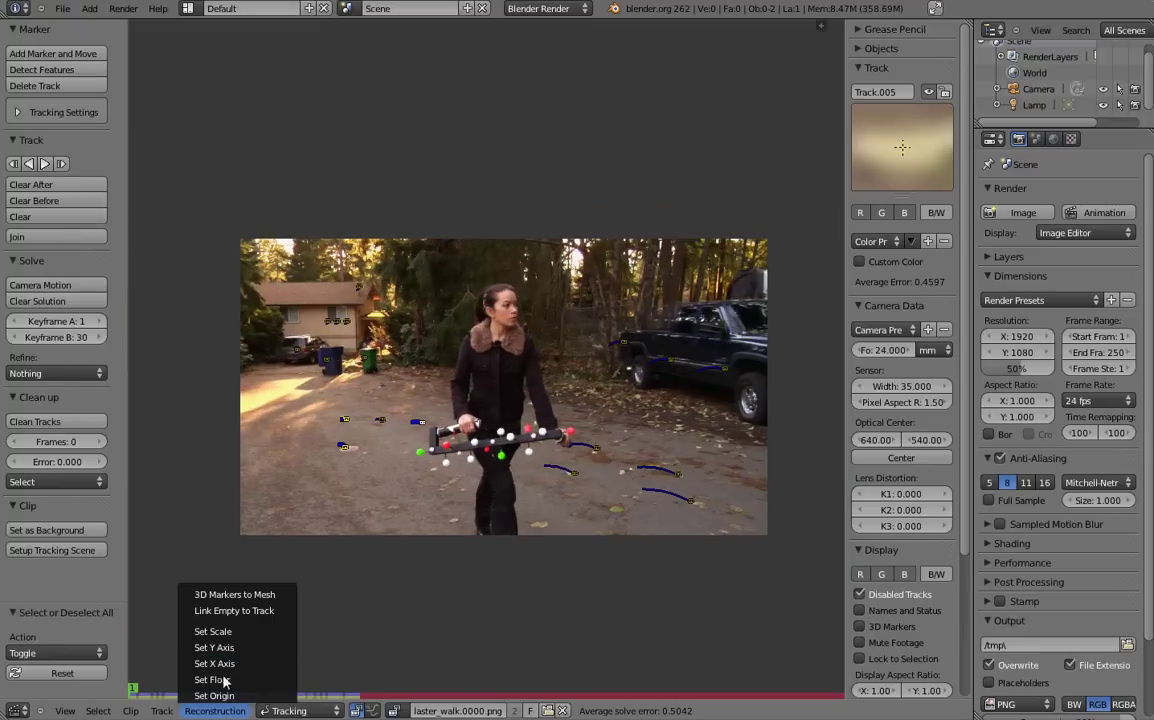
left_click(222, 680)
scroll(437, 466, "down", 1)
scroll(437, 467, "down", 2)
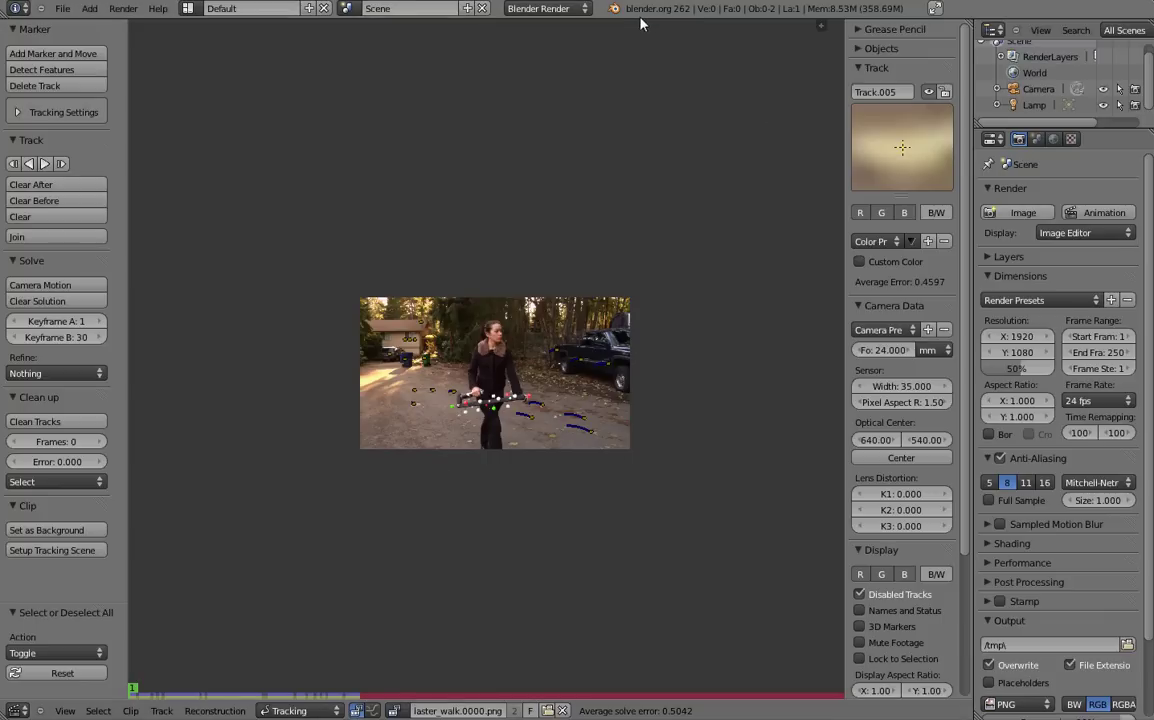
Split the editor side by side and make the right area a 3D View.
right_click(578, 18)
left_click(578, 37)
left_click(580, 420)
left_click(597, 711)
left_click(615, 628)
Switch the right 3D view to perspective and look through the scene camera.
scroll(819, 420, "down", 3)
mouse_move(814, 533)
middle_mouse_down()
mouse_move(720, 453)
mouse_move(845, 404)
mouse_move(922, 477)
mouse_move(683, 464)
middle_mouse_up()
key("KP_5")
scroll(681, 463, "up", 5)
key("KP_0")
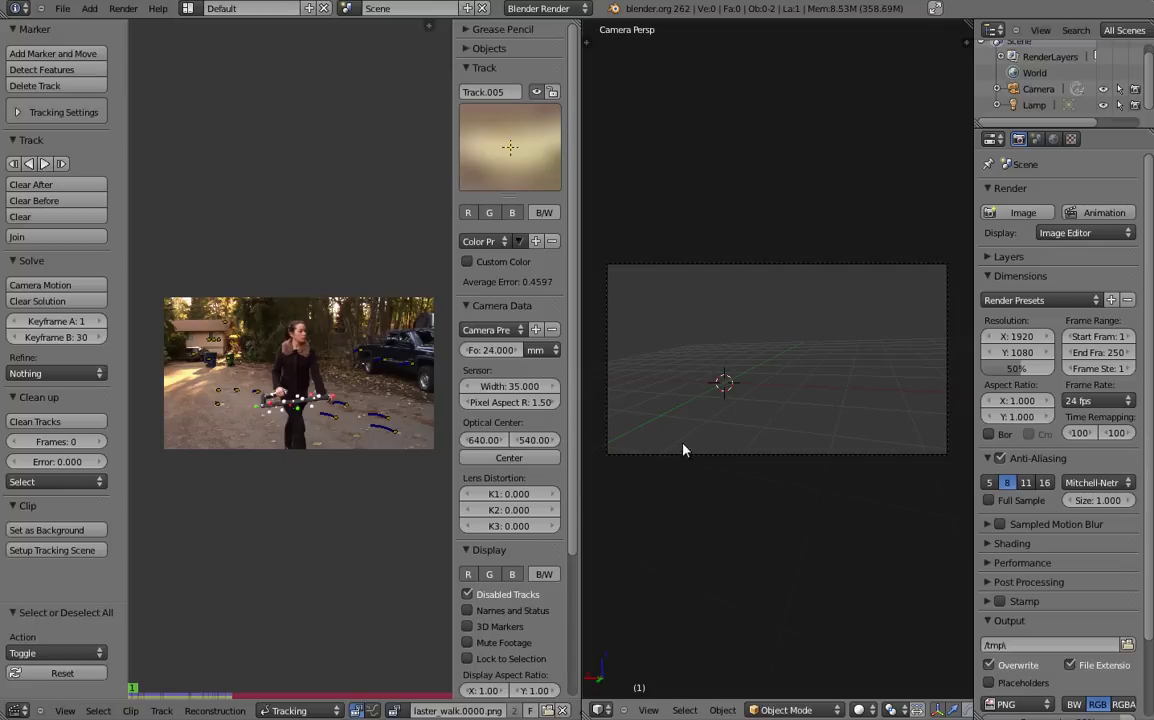
left_click(230, 711)
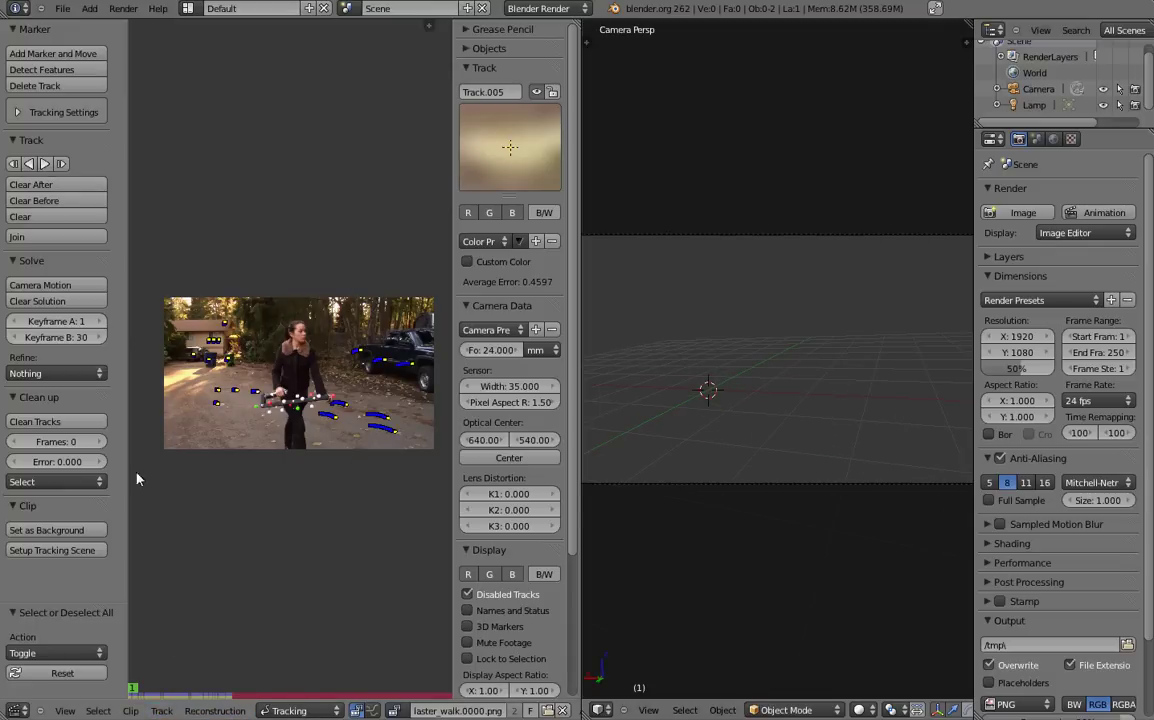
Create the tracking scene and delete its default Ground and Cube objects.
left_click(53, 551)
scroll(766, 428, "down", 2)
right_click(756, 411)
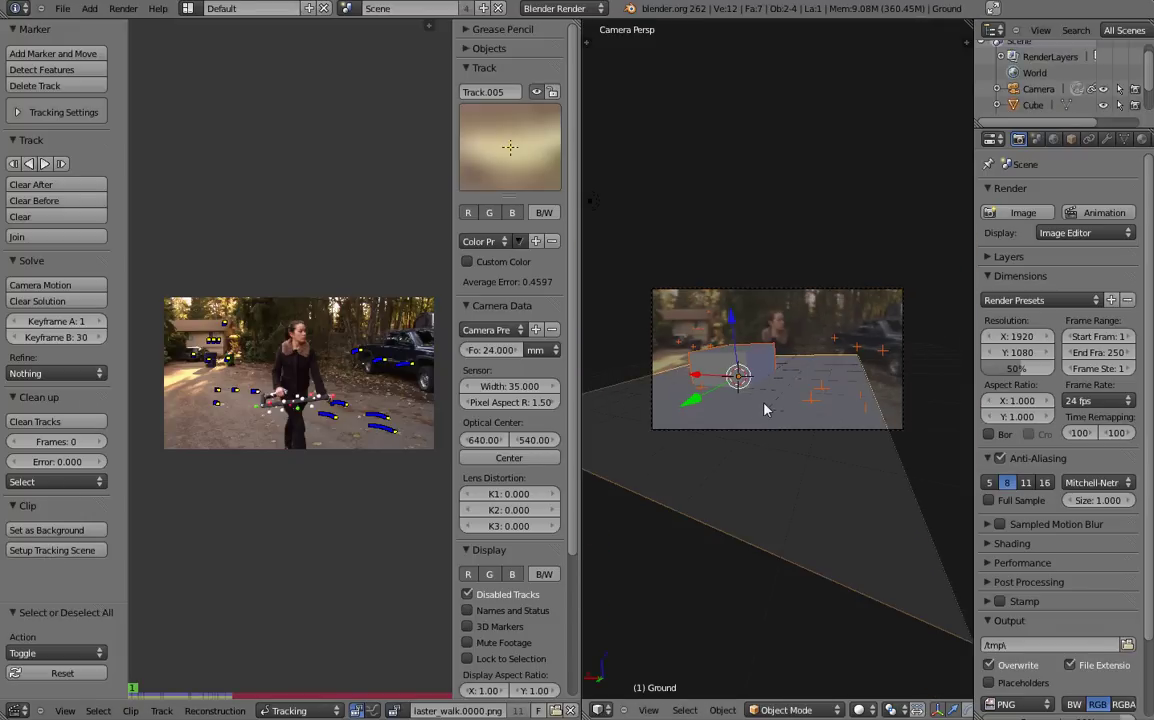
key("x")
left_click(766, 408)
Add a plane mesh, then return to the camera view.
key("KP_7")
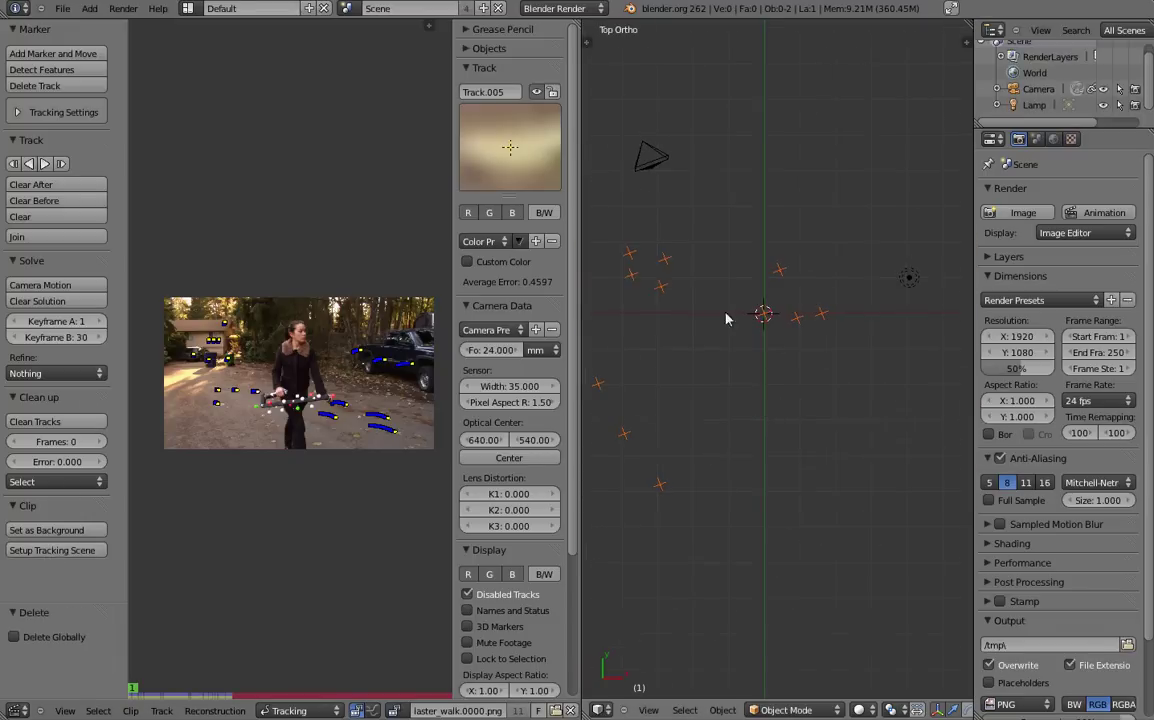
scroll(727, 308, "up", 1)
scroll(727, 308, "up", 4, "shift")
key("shift+a")
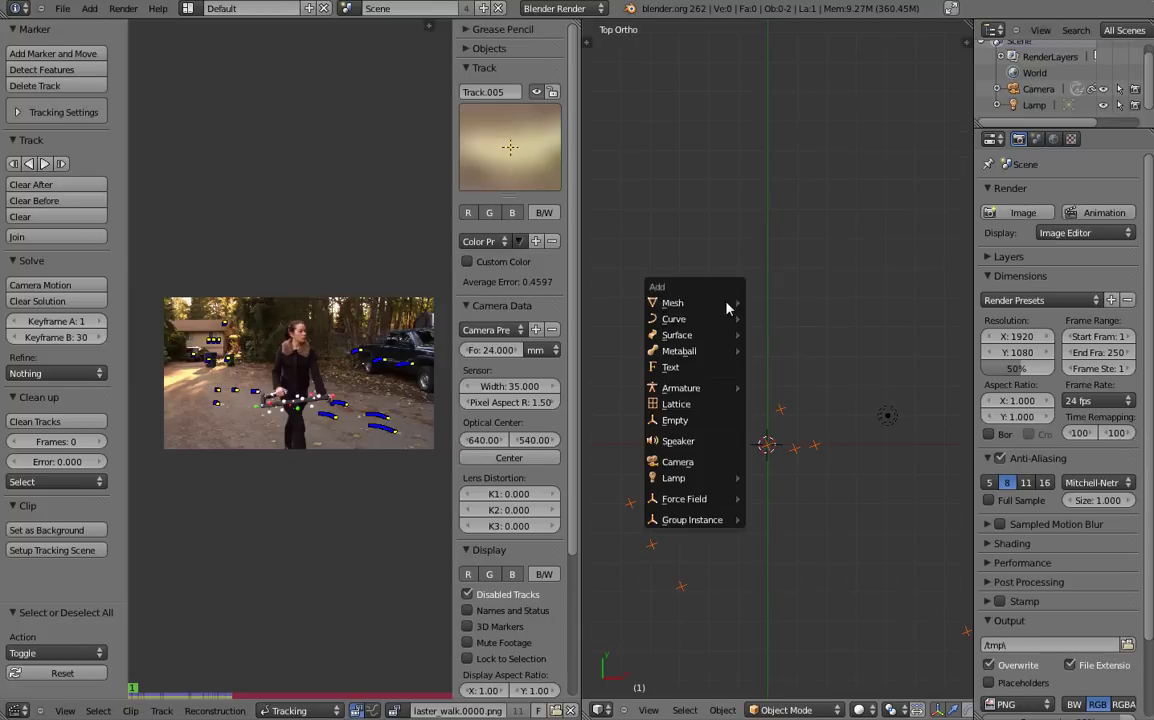
left_click(767, 303)
key("KP_1")
key("KP_0")
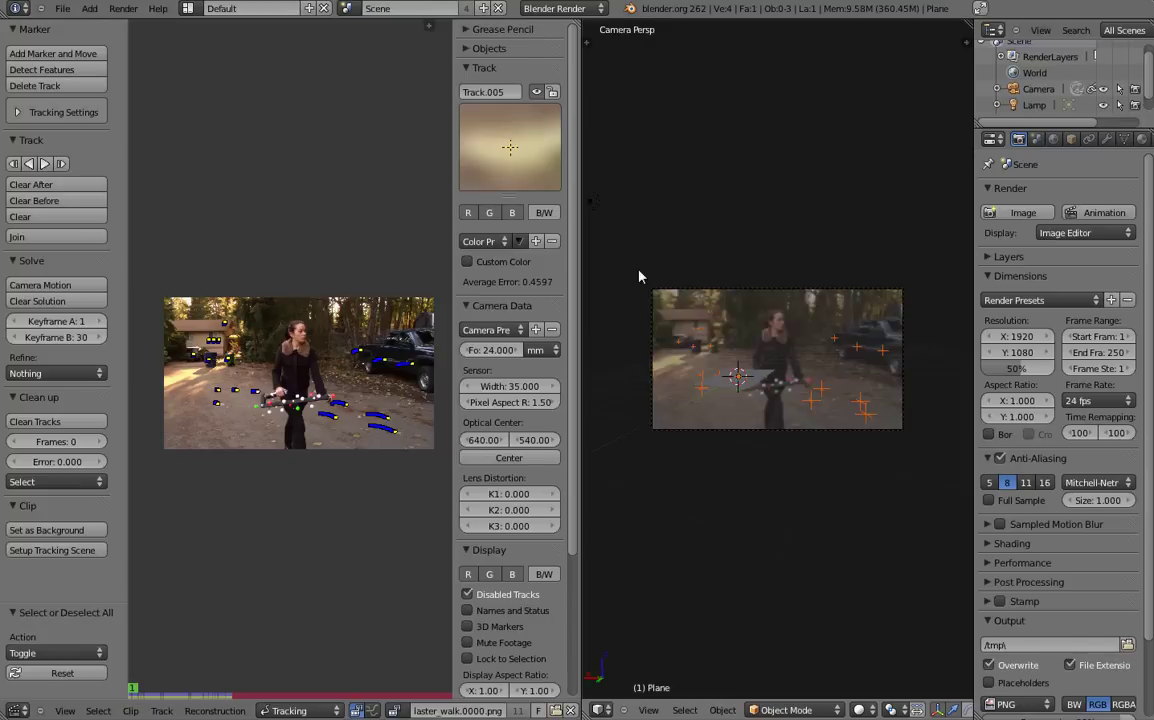
scroll(803, 388, "up", 2)
Move the plane onto the ground among the track points and play the animation to check it.
key("g")
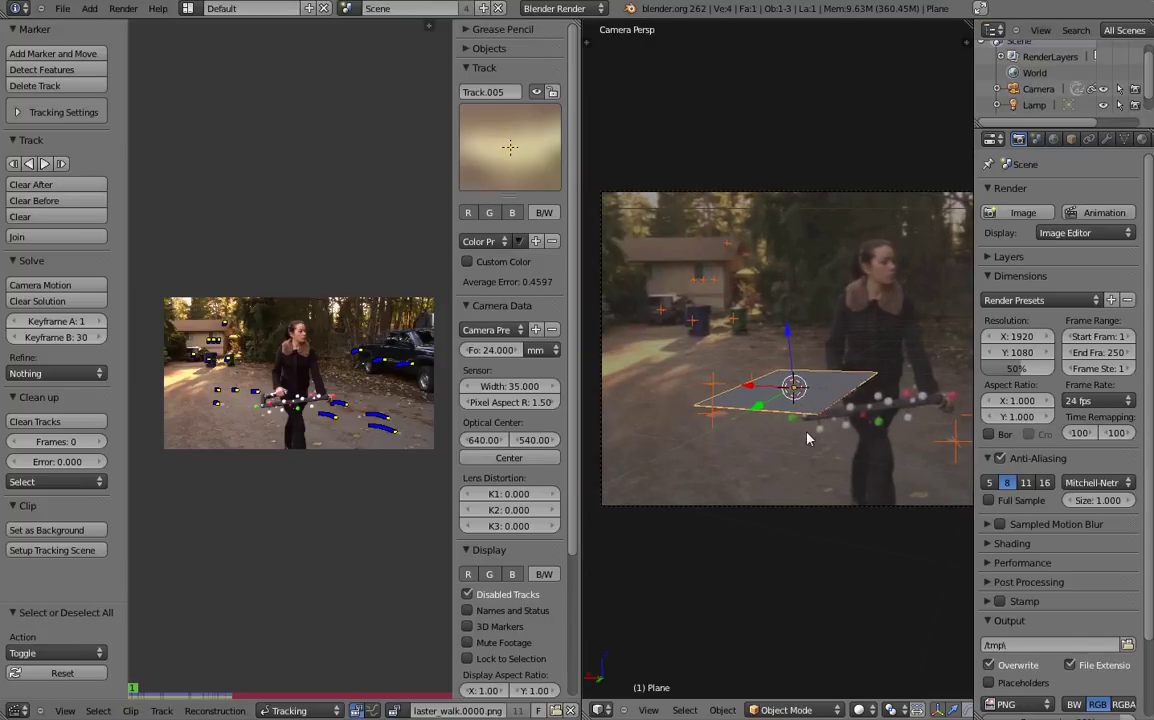
left_click(726, 452)
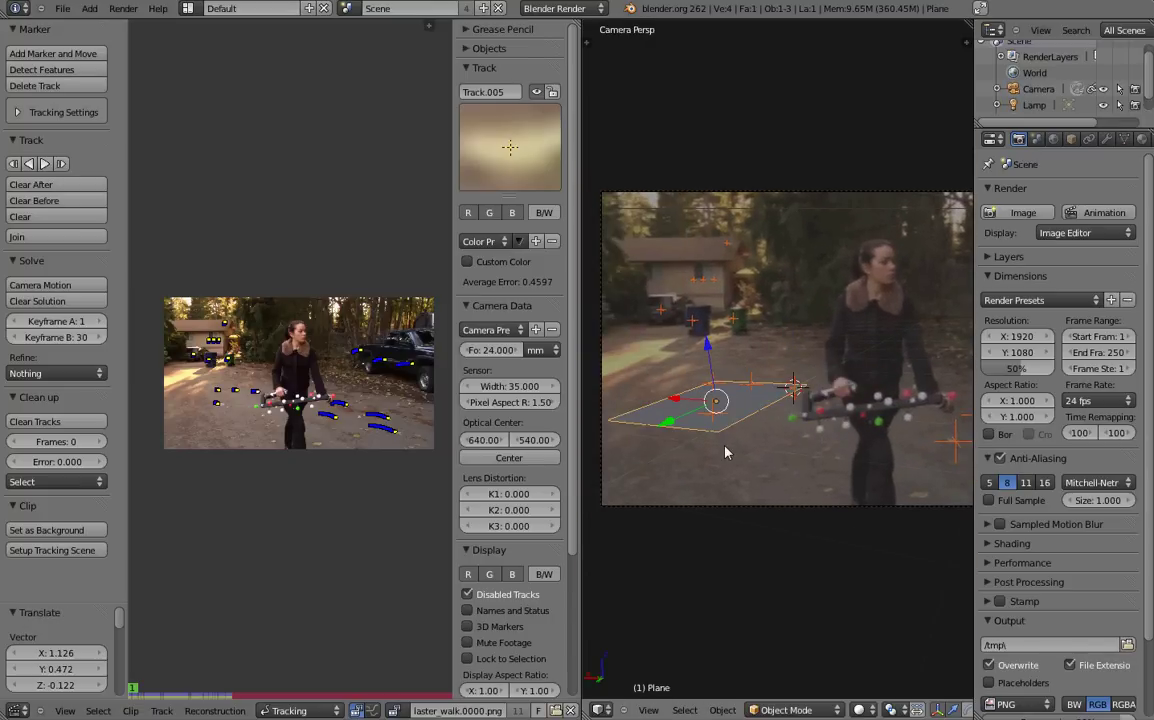
key("a")
key("alt+a")
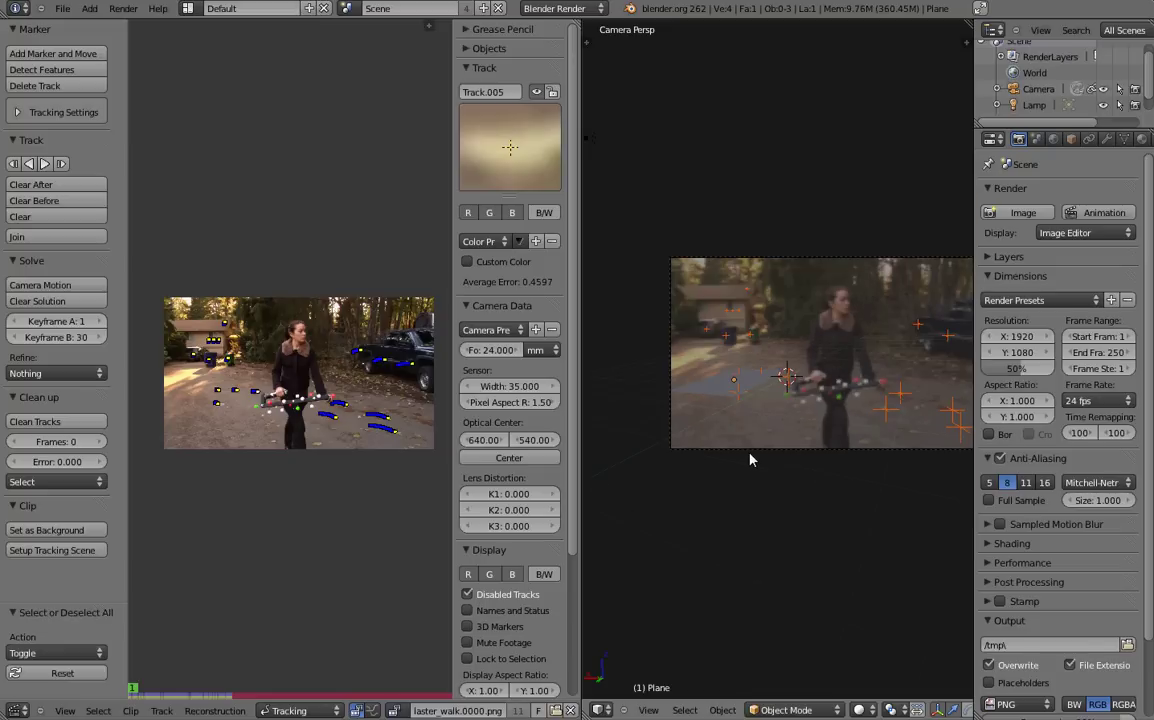
Return to the solved camera view, maximize the 3D view and start playing the footage.
scroll(757, 455, "up", 1)
middle_click_drag(842, 502, 806, 510)
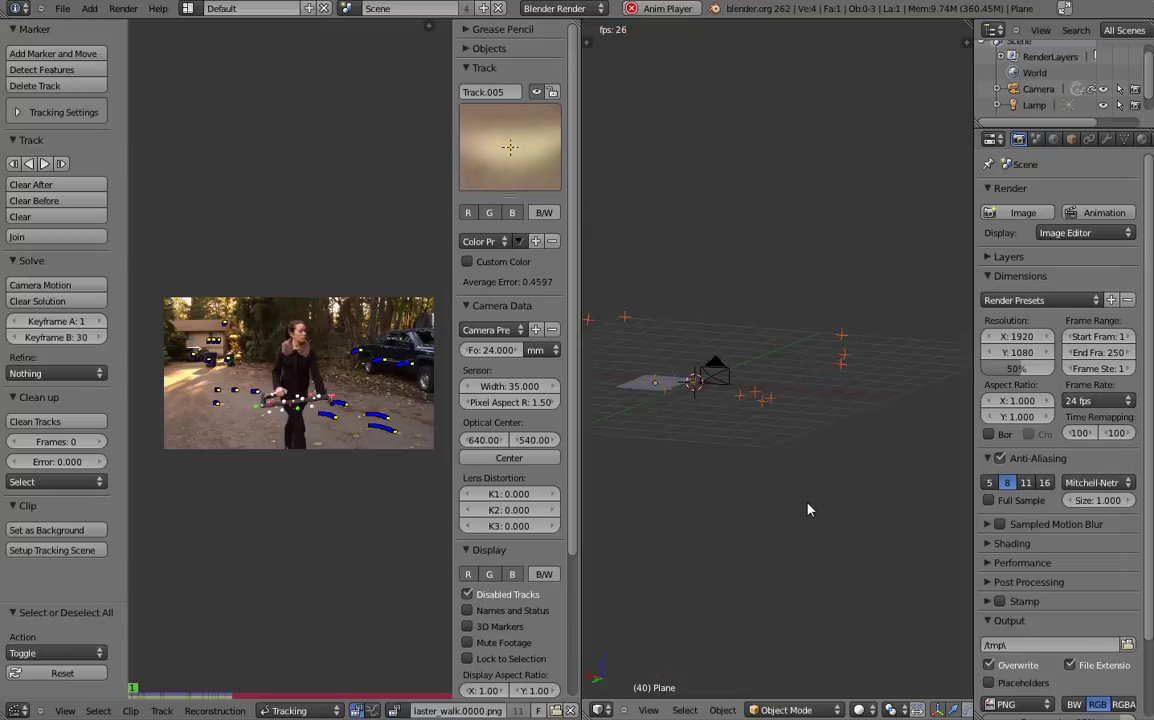
key("KP_0")
key("Escape")
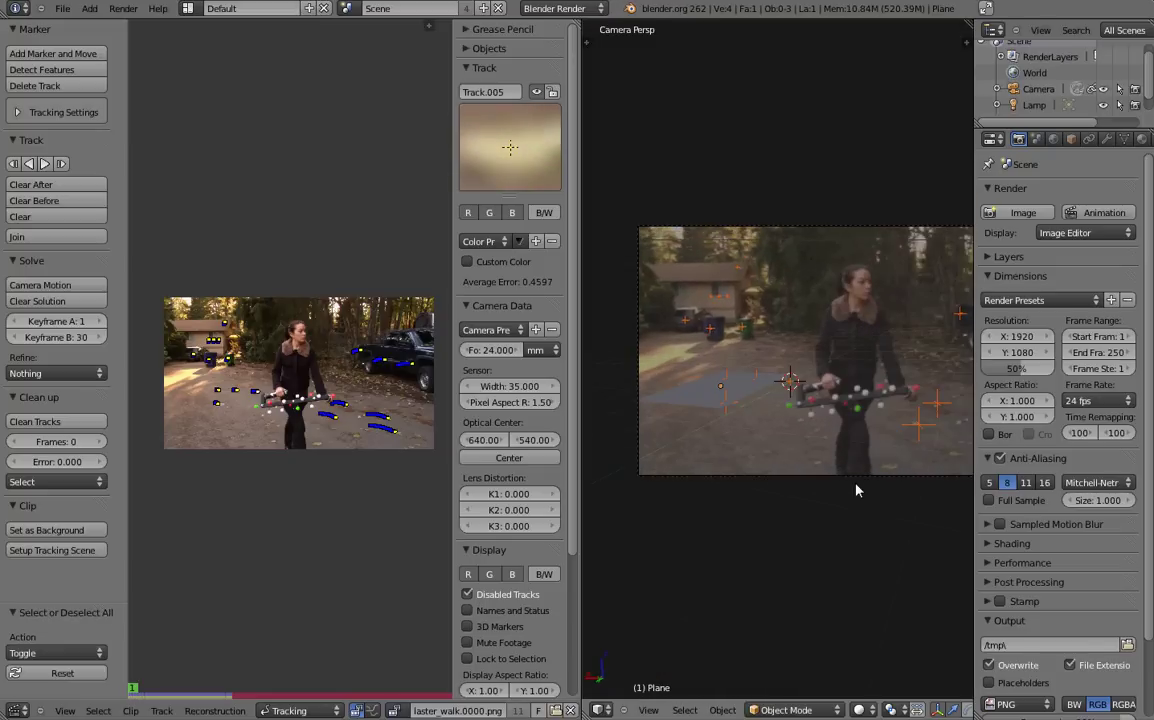
key("alt+a")
key("ctrl+Up")
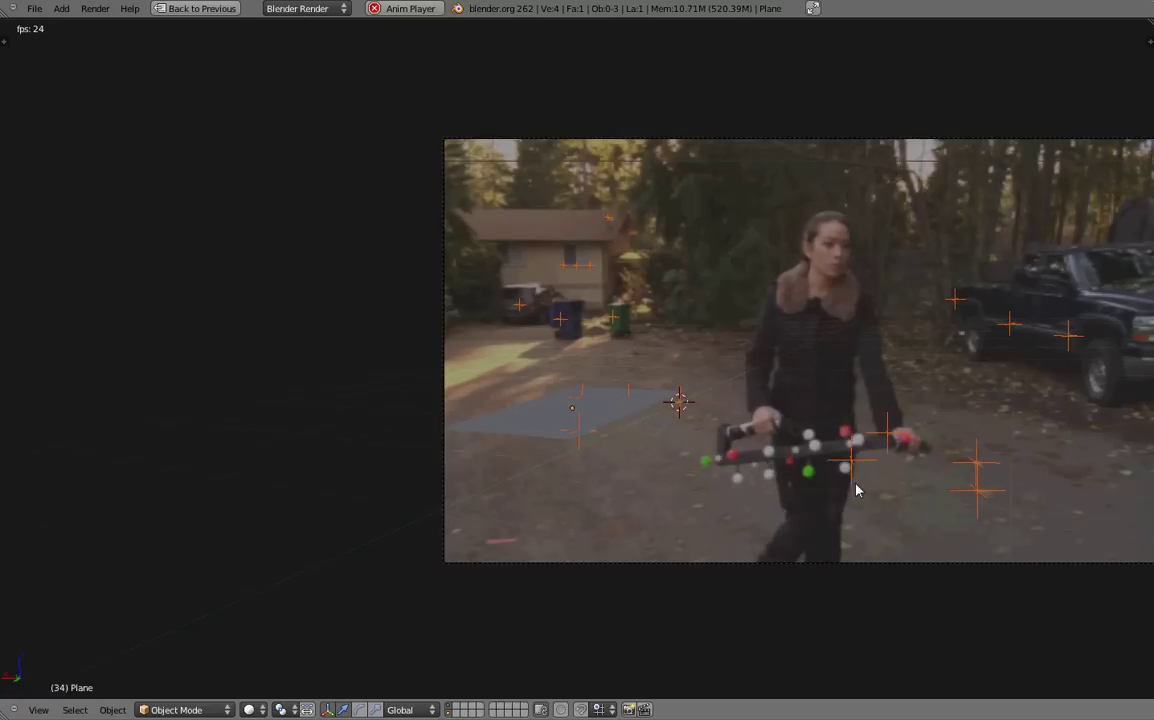
Replay the footage from frame 1 to confirm the plane stays locked to the driveway.
mouse_move(857, 490)
middle_mouse_down()
mouse_move(822, 469)
mouse_move(824, 479)
mouse_move(549, 446)
middle_mouse_up()
key("KP_0")
key("alt+a")
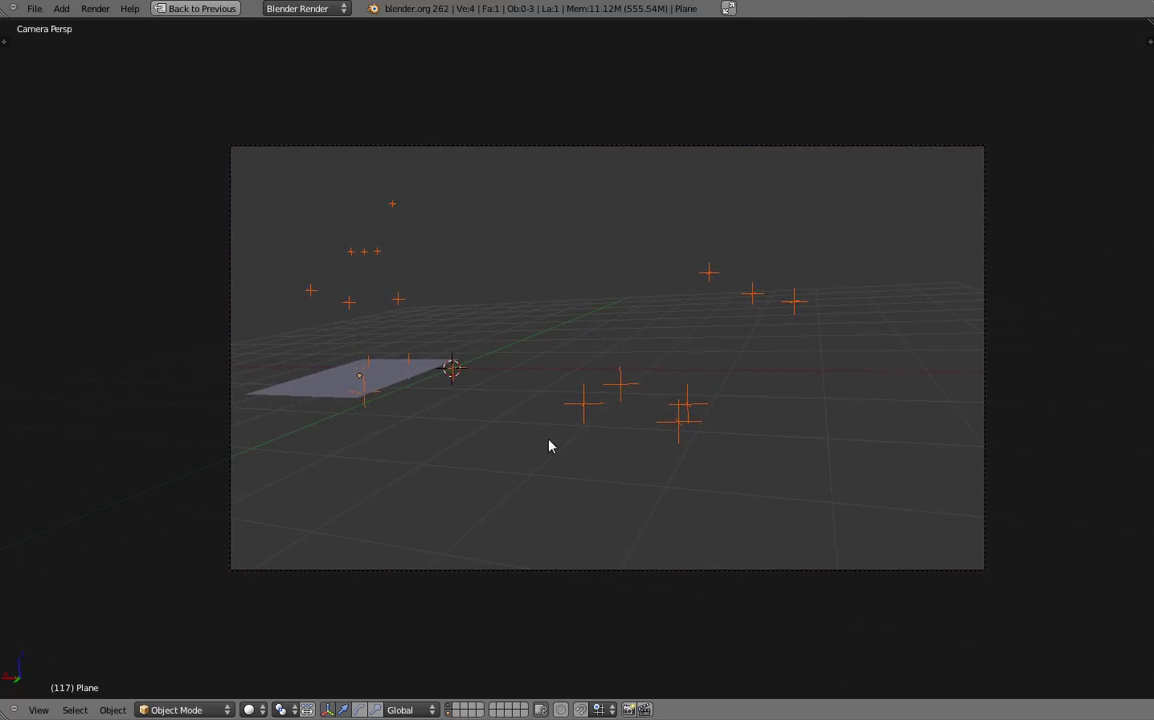
key("shift+Left")
key("alt+a")
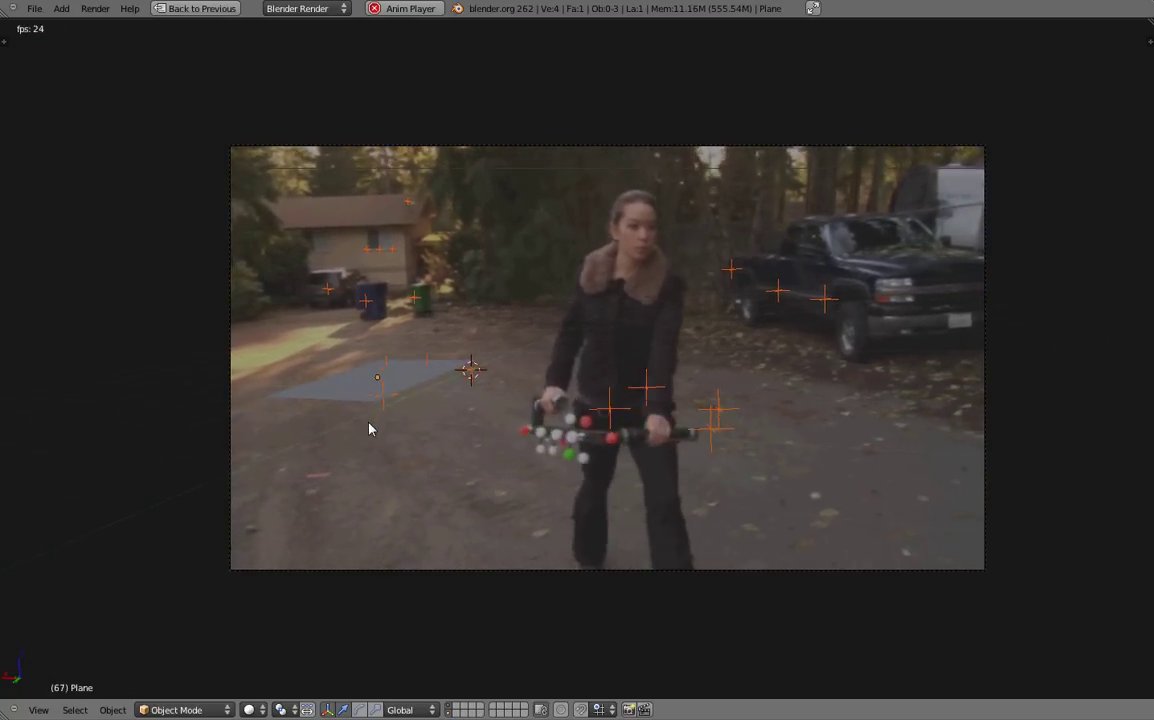
key("Escape")
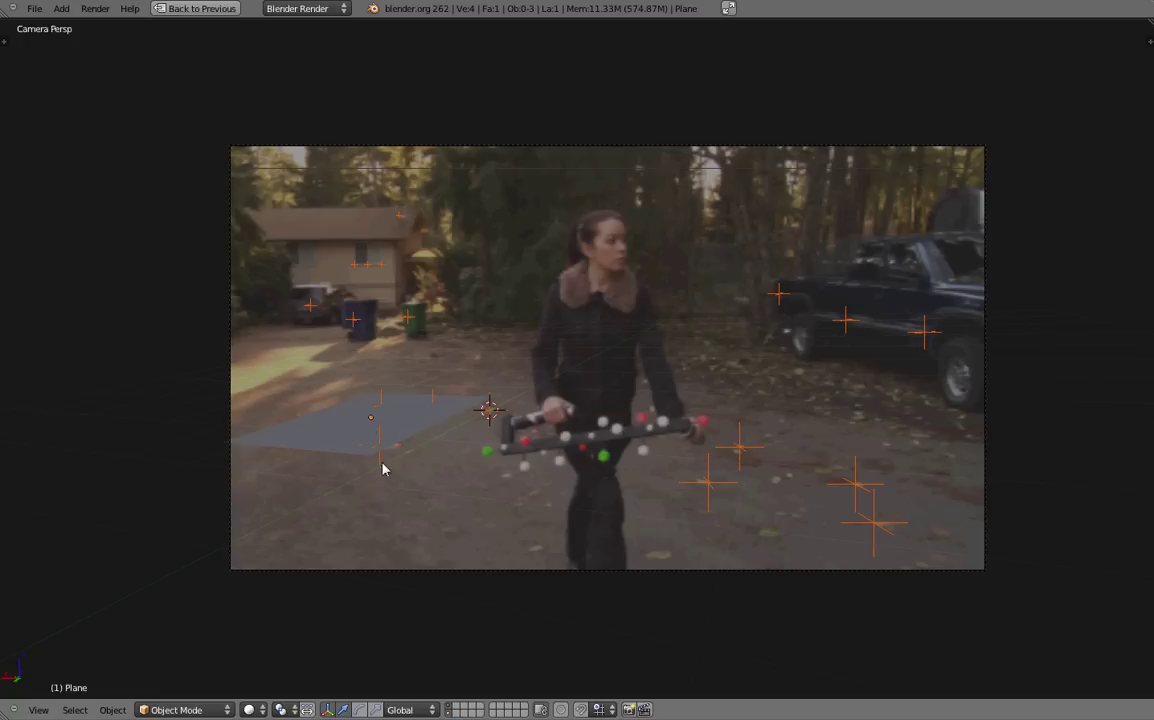